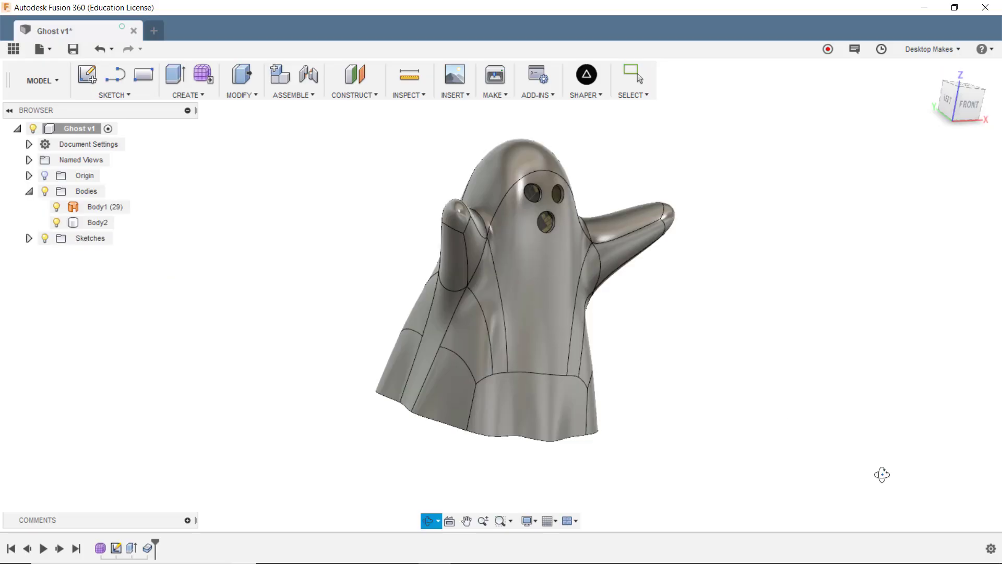
- Orbit the finished ghost model to show it from another angle before starting over
drag(882, 472, 433, 529)
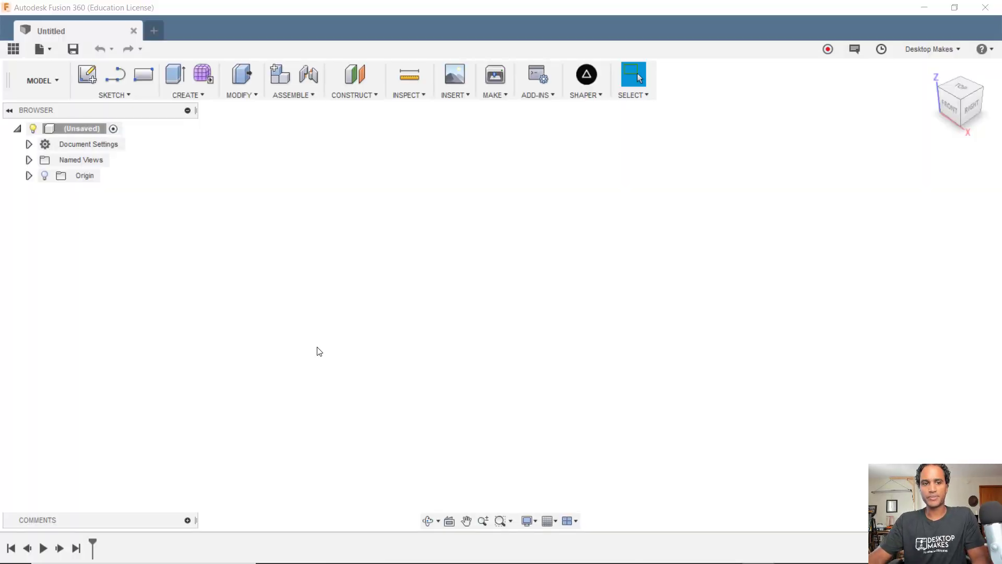
- In the Form workspace, create a 50 × 50 mm T-spline plane centred at the XY origin
click(203, 76)
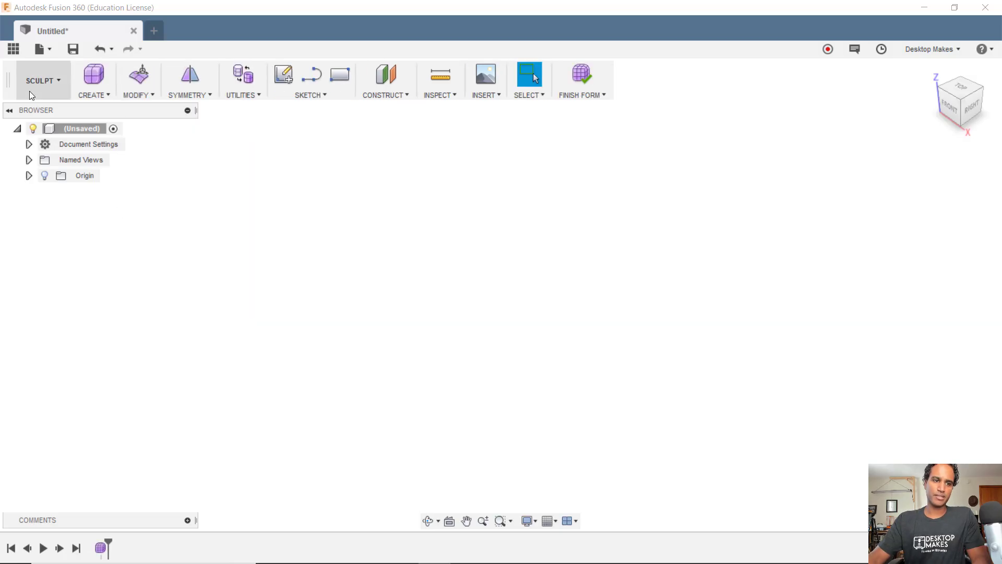
click(108, 92)
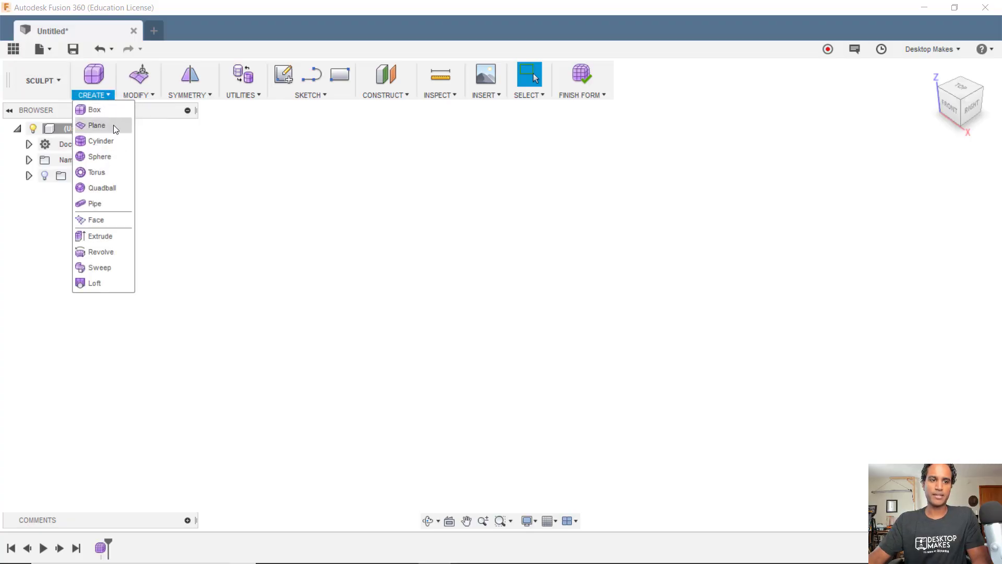
click(96, 125)
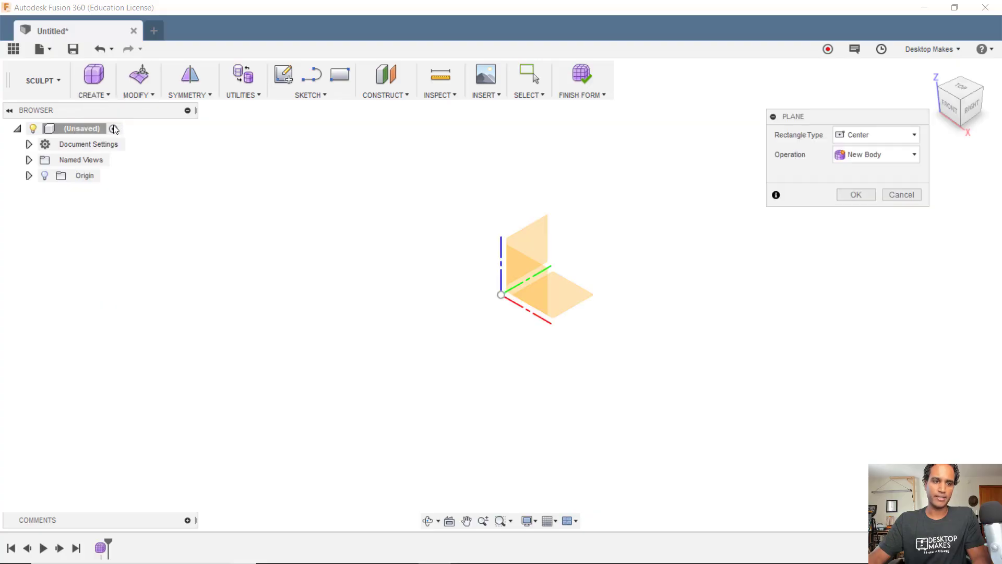
click(581, 296)
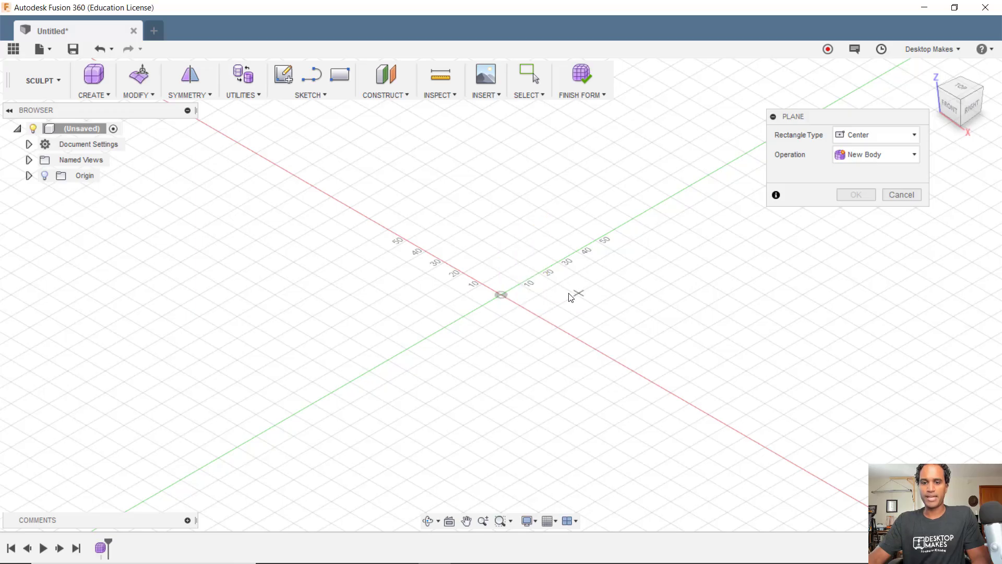
click(501, 295)
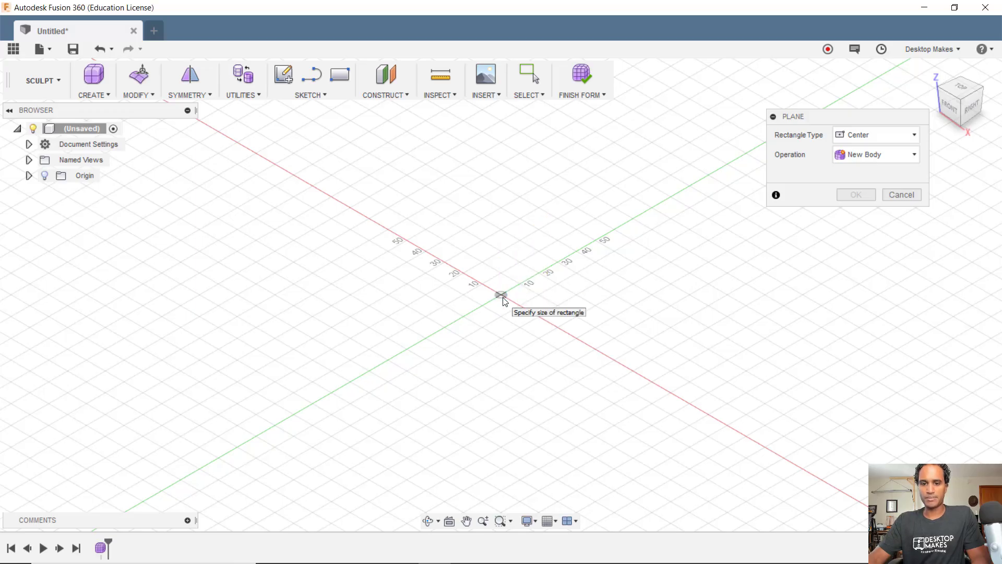
click(490, 187)
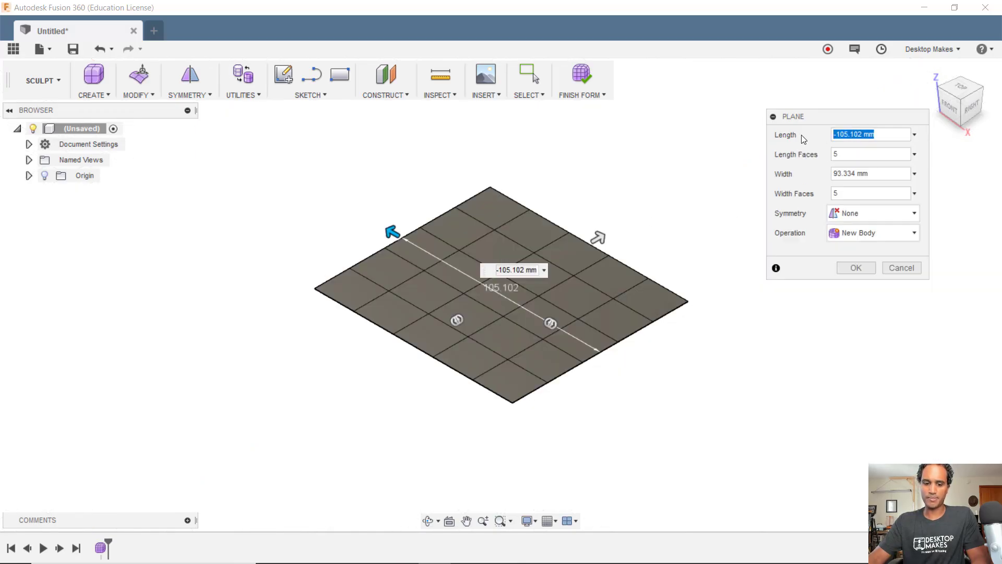
text(50)
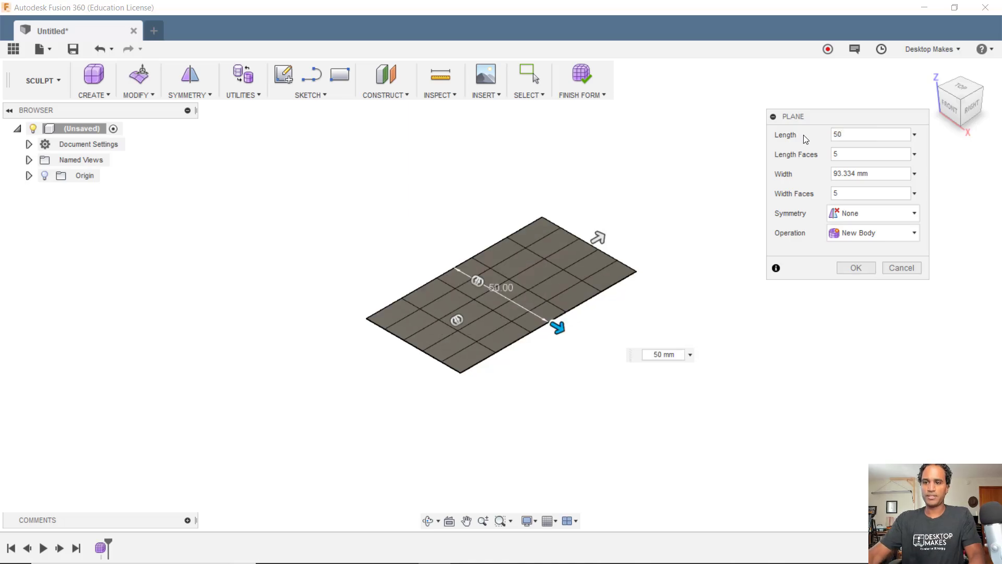
key(Tab)
text(50)
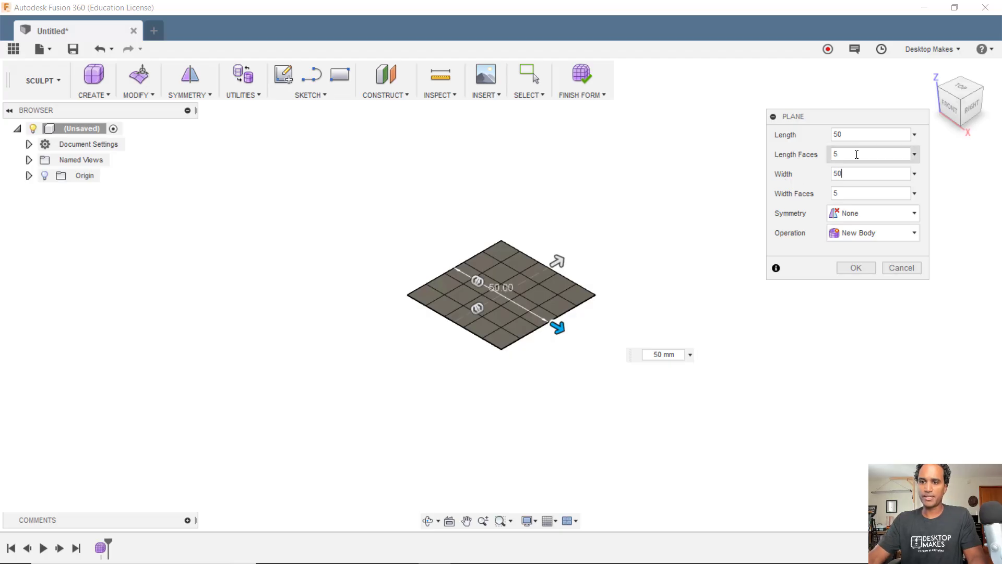
key(Tab)
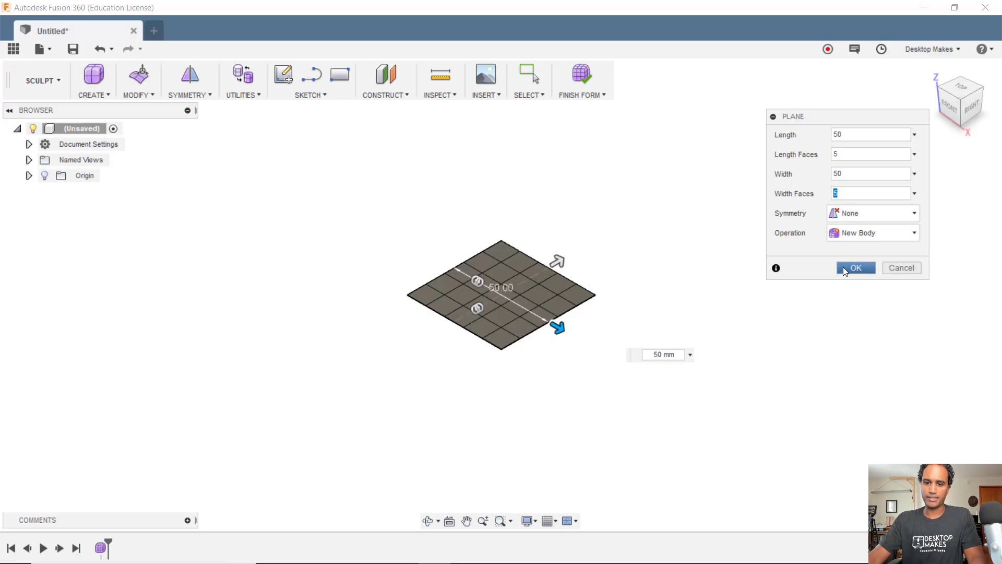
click(855, 267)
- UnCrease the plane's bottom, right, top and left corner vertices to round them
scroll(569, 286, up, 5)
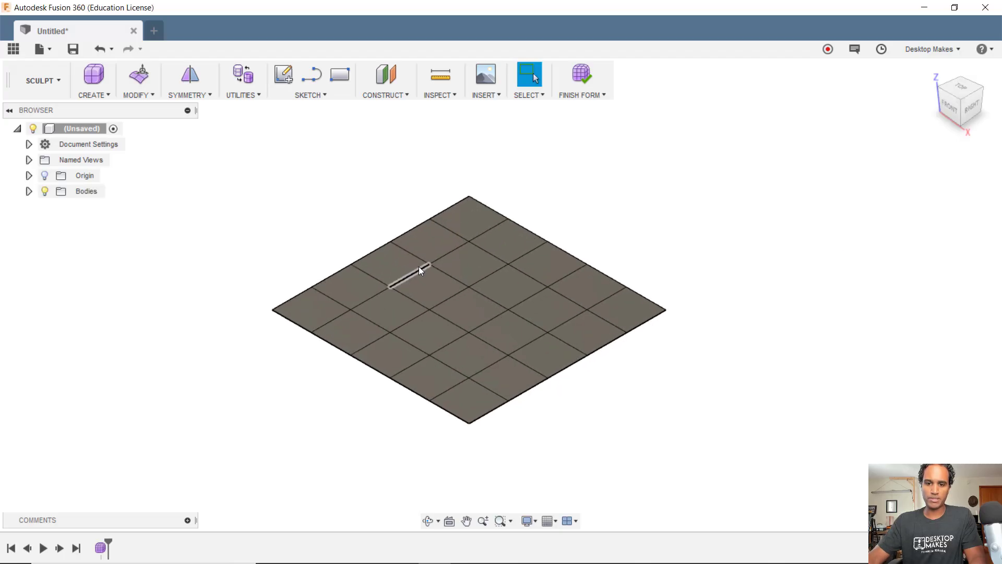
scroll(417, 265, up, 2)
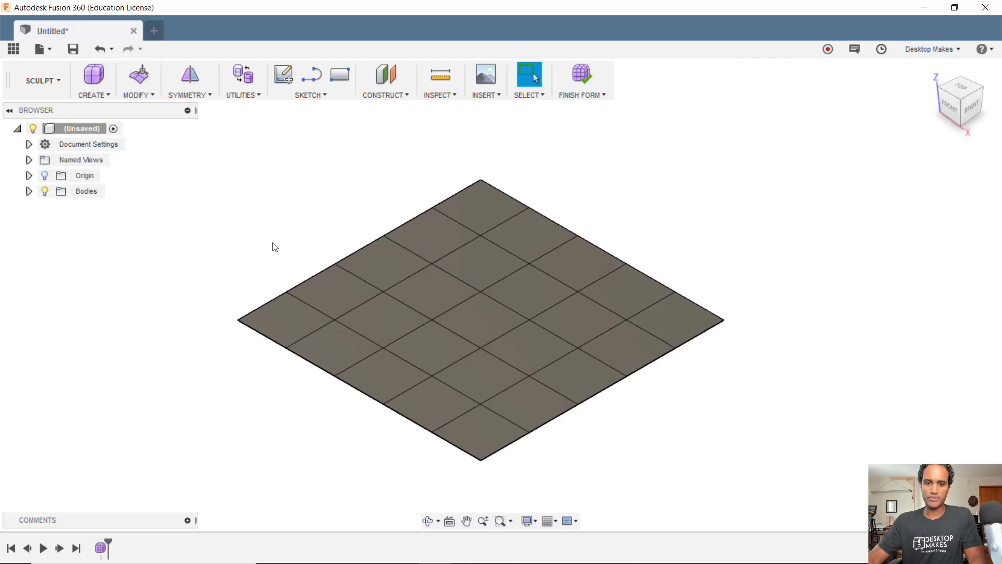
click(480, 460)
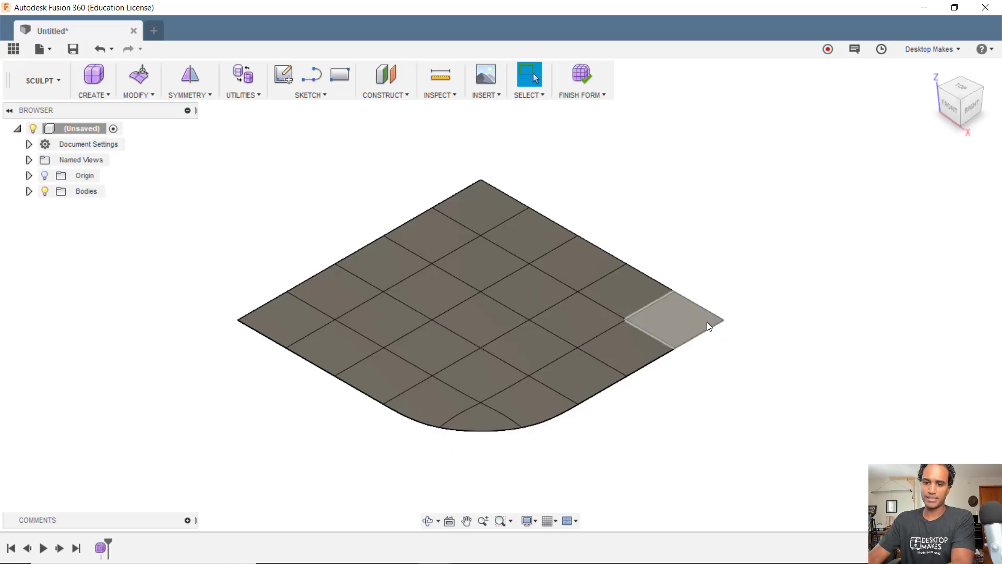
click(723, 319)
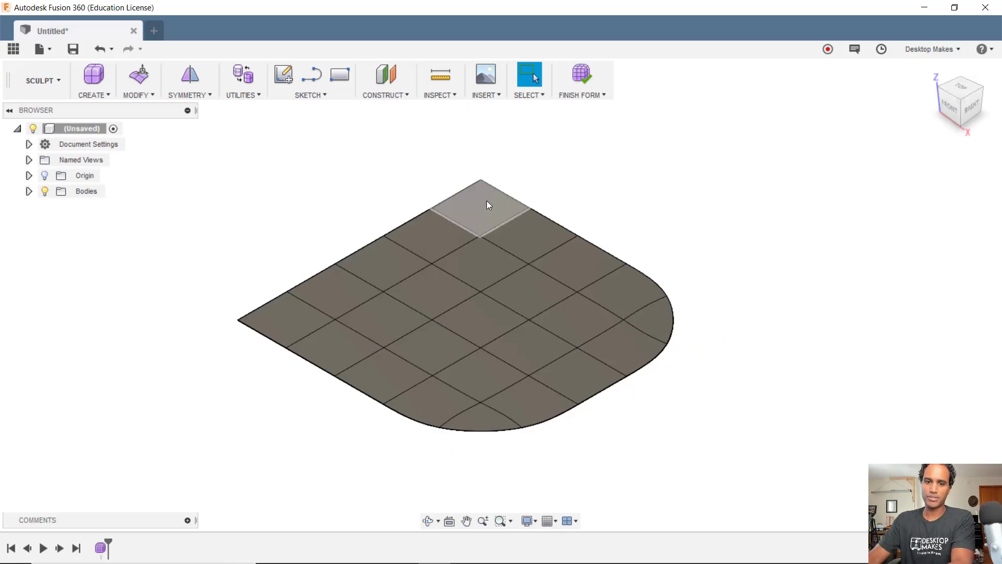
click(502, 197)
click(502, 194)
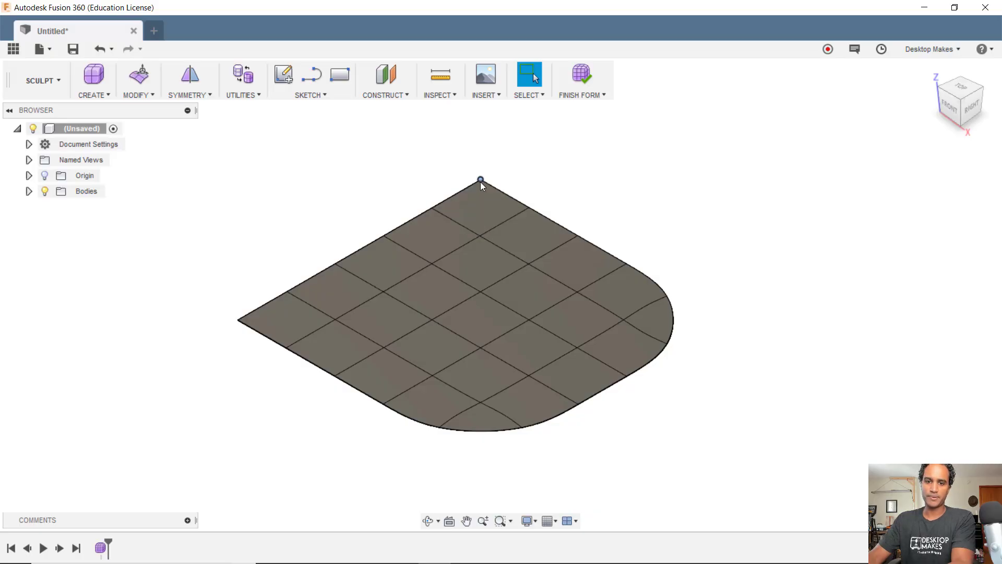
click(480, 181)
click(237, 320)
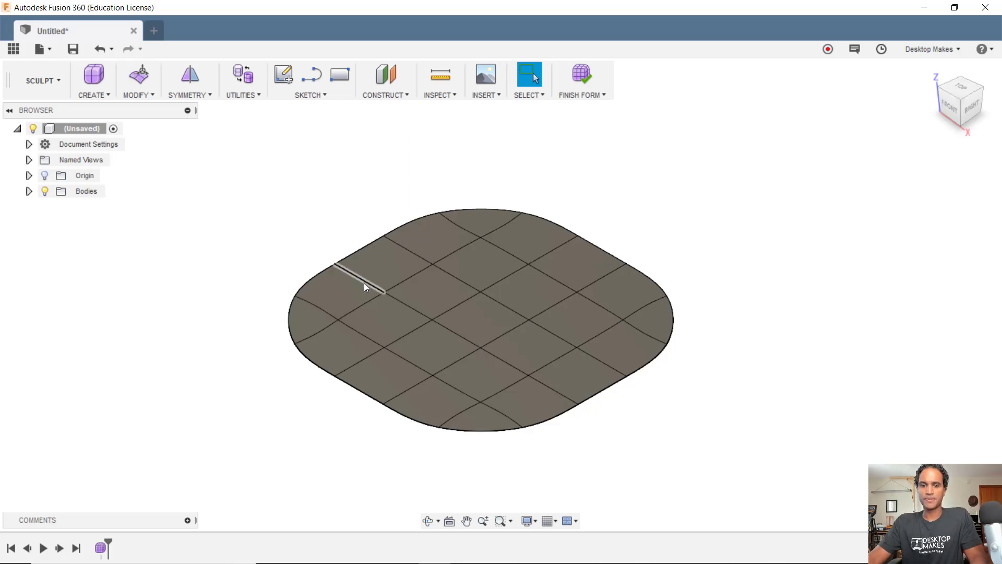
- From the Top view, window-select the nine centre faces of the plane
click(964, 88)
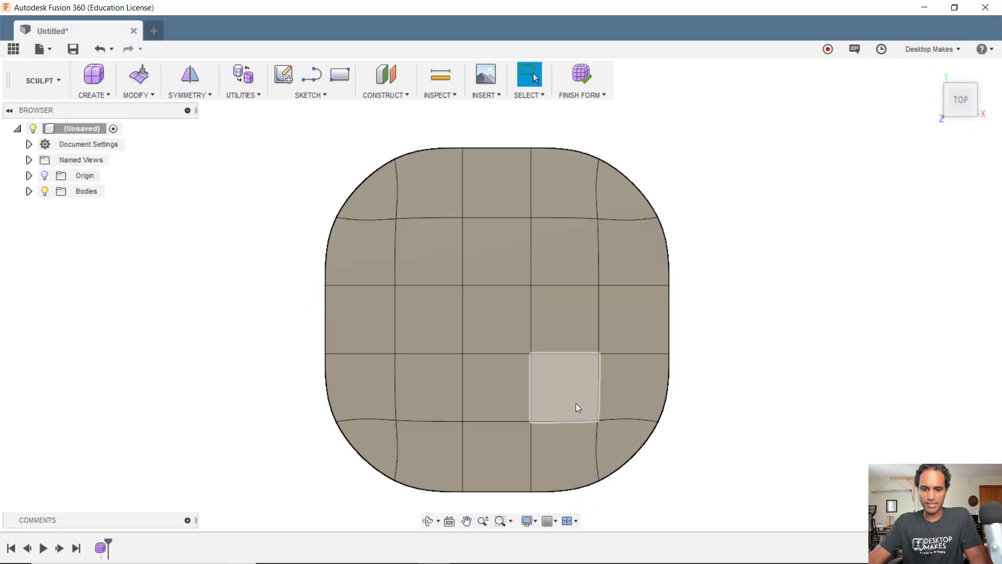
drag(575, 403, 428, 244)
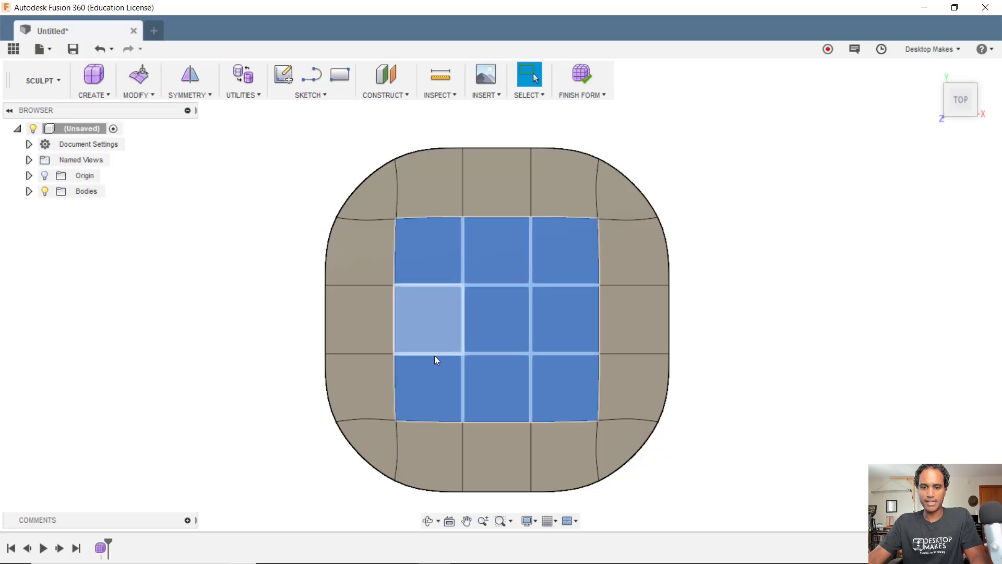
shift+middle_drag(759, 389, 645, 367)
scroll(766, 336, up, 2)
scroll(767, 334, down, 4)
- With Edit Form, raise the nine selected faces 30 mm into a dome
right_click(714, 308)
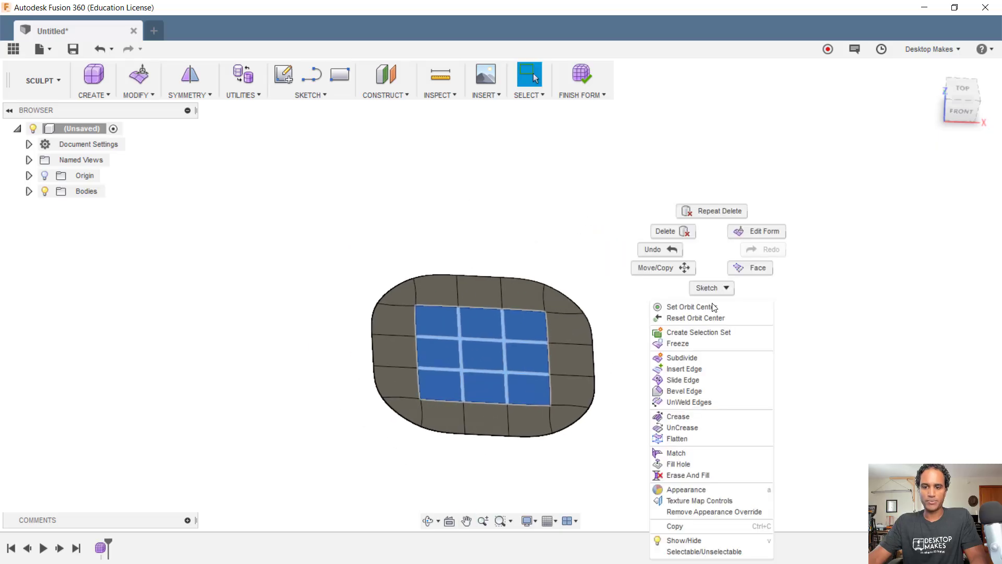
click(767, 237)
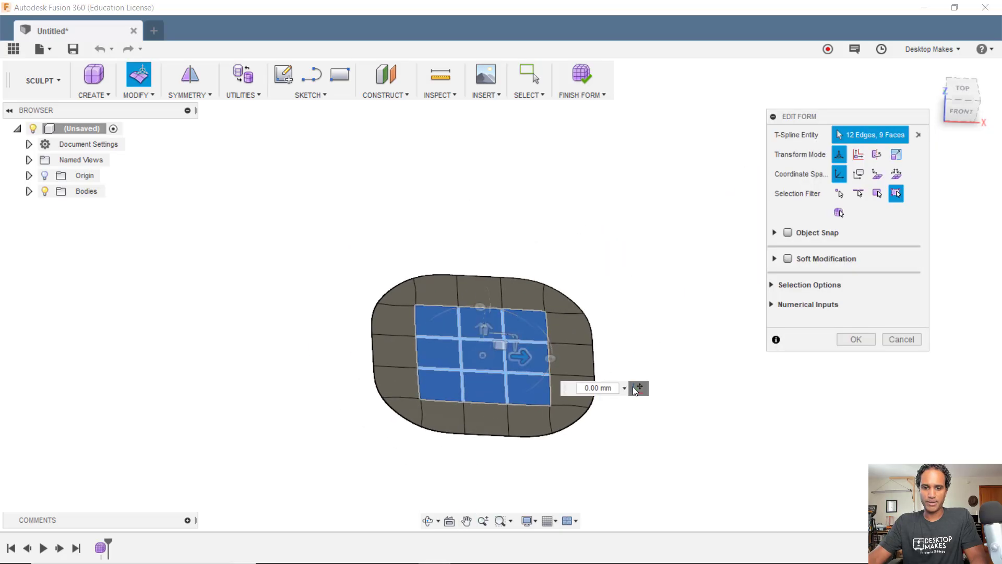
shift+middle_drag(662, 359, 687, 344)
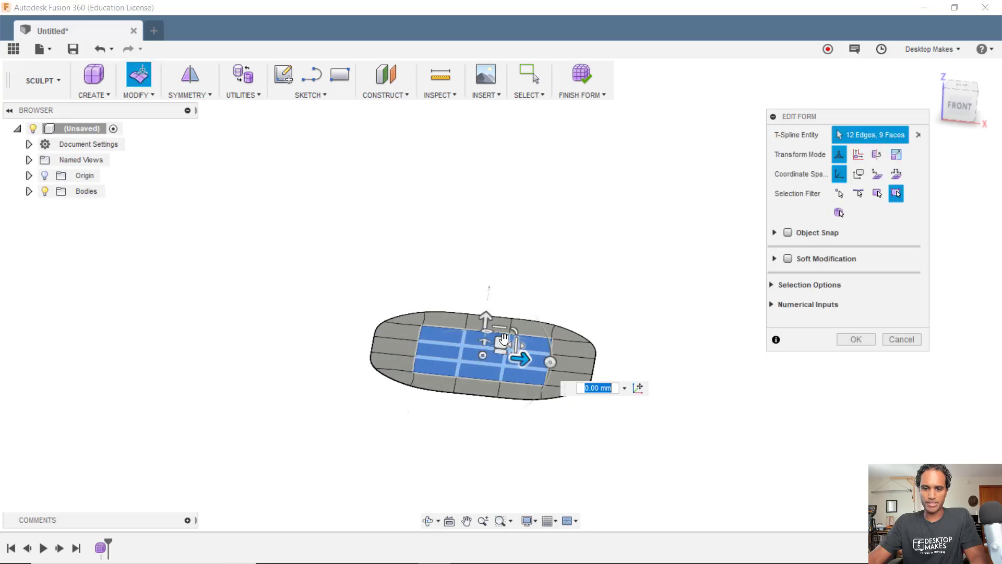
drag(485, 316, 496, 194)
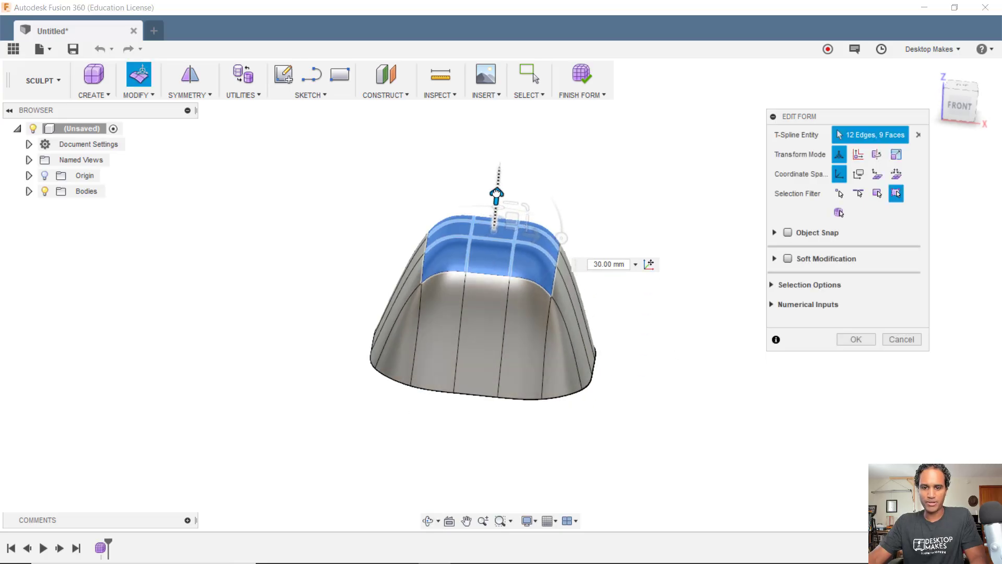
click(959, 105)
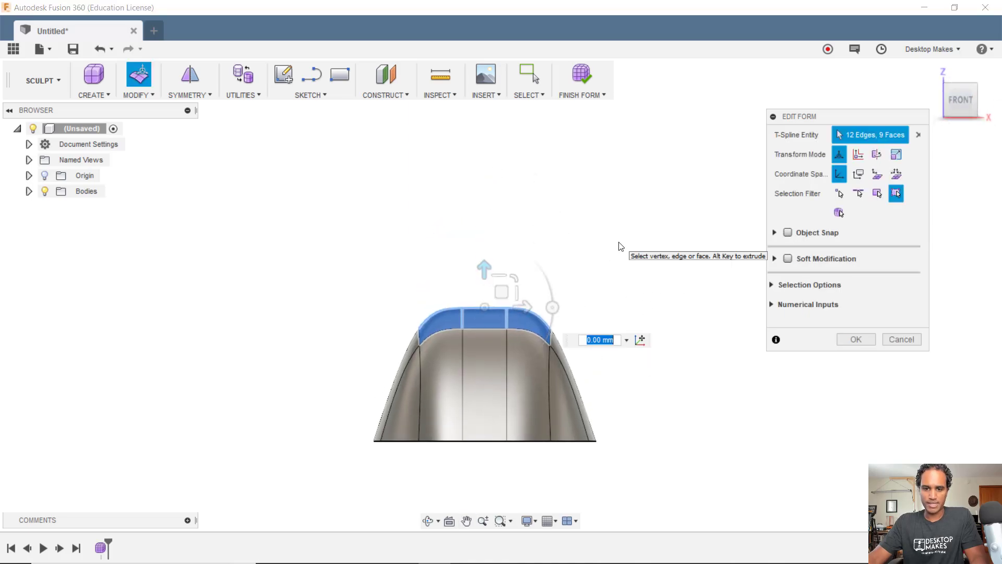
shift+middle_drag(620, 246, 619, 268)
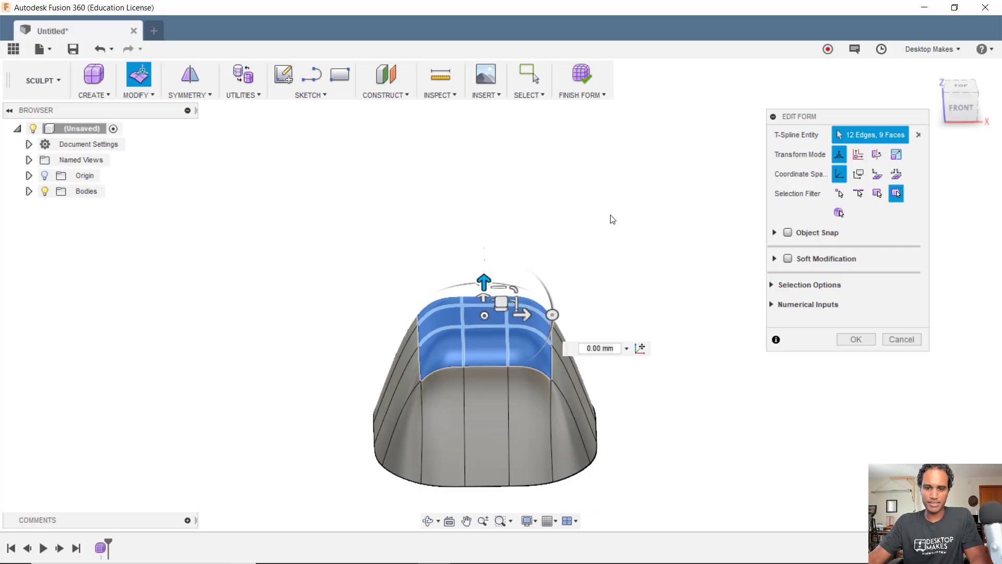
- Select the form's single top face and raise it 20 mm into a peak
click(505, 279)
click(493, 313)
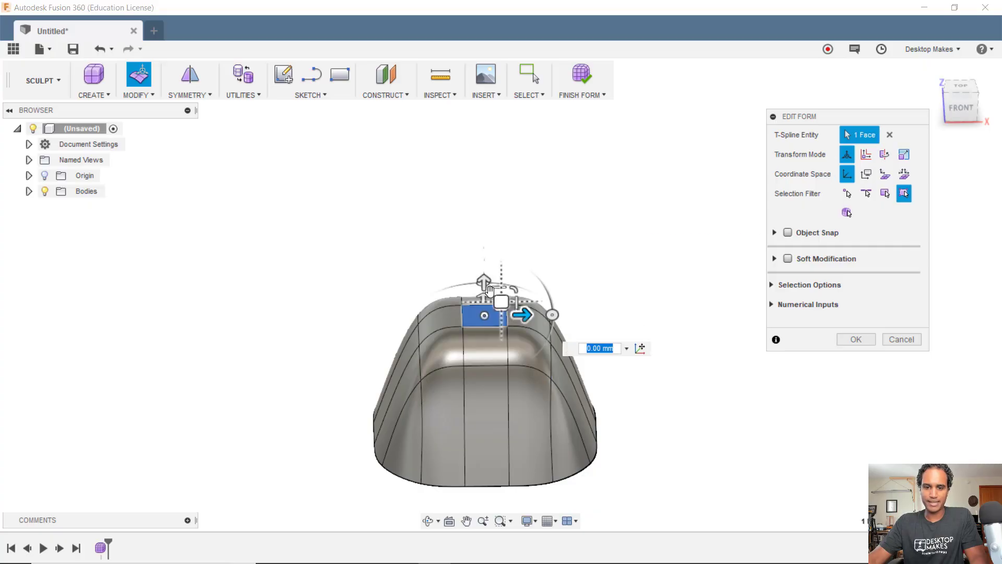
shift+middle_drag(456, 349, 476, 318)
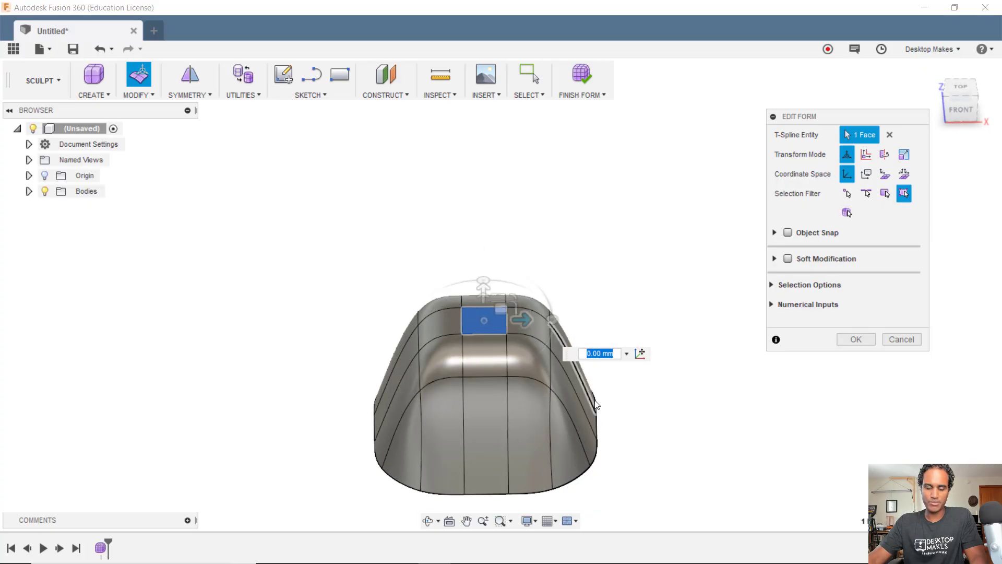
shift+middle_drag(593, 402, 473, 254)
drag(483, 268, 479, 143)
- Scale the top face to about 2.17 and raise it another 10 mm
scroll(421, 308, up, 5)
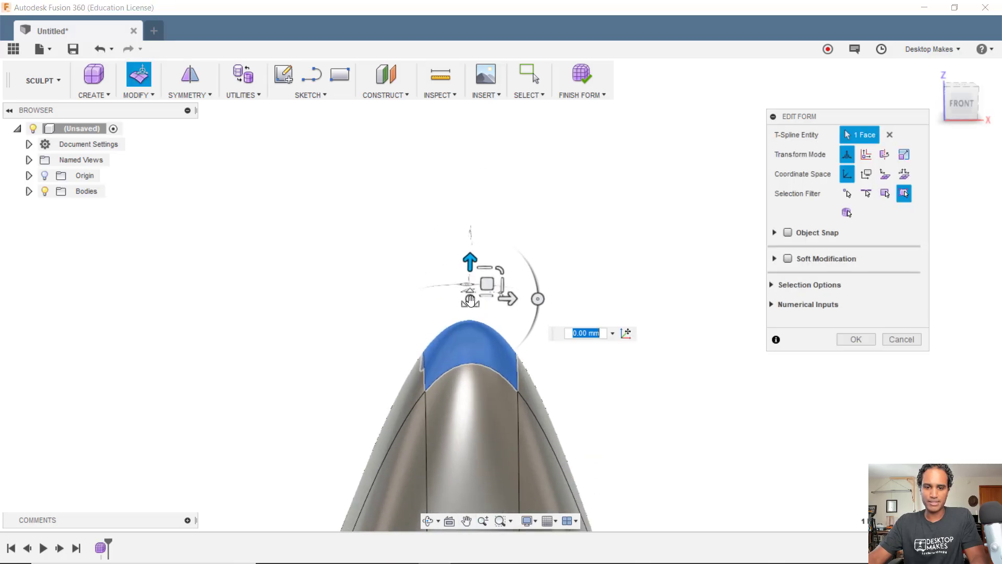
shift+middle_drag(551, 351, 540, 369)
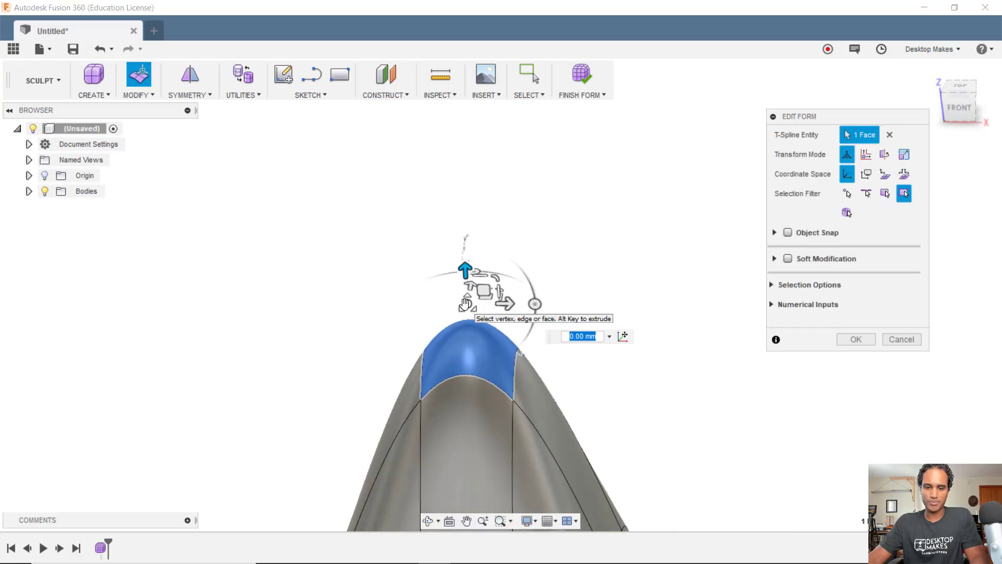
scroll(490, 391, down, 2)
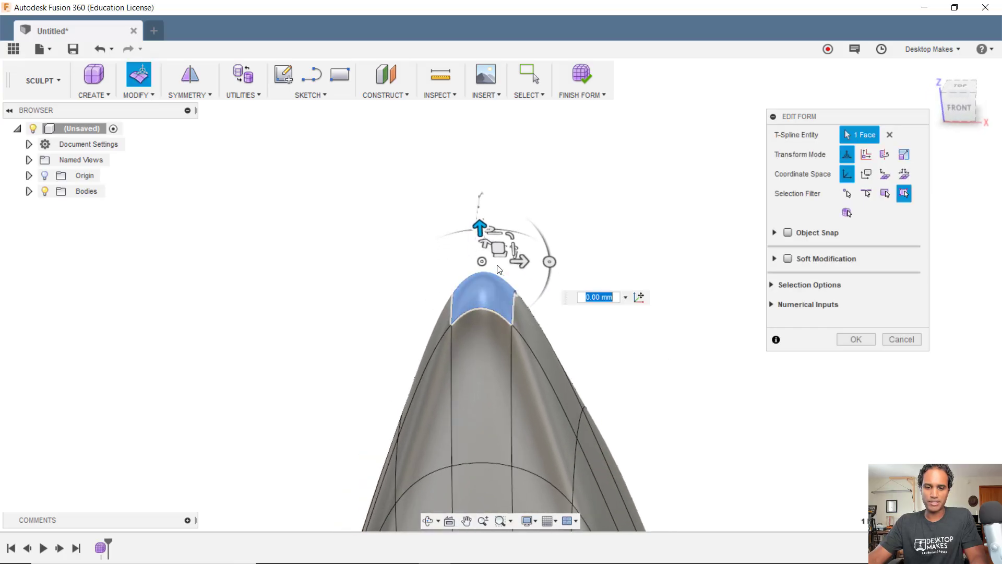
drag(485, 262, 546, 250)
scroll(563, 387, down, 1)
middle_drag(529, 259, 490, 217)
drag(492, 219, 490, 191)
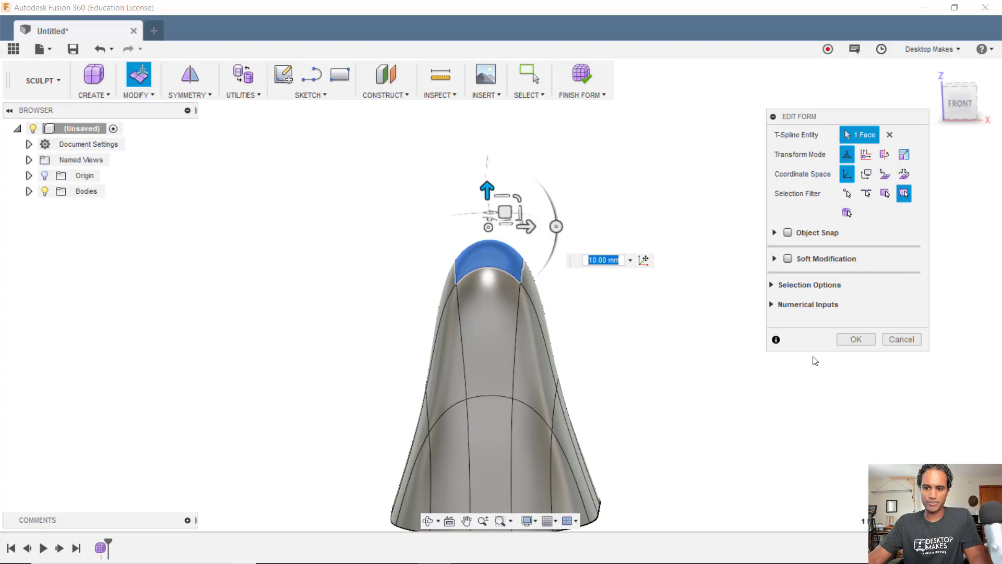
- Apply the top-face edit, then insert a new edge loop above the ghost's curved side edge
click(856, 339)
shift+middle_drag(812, 418, 536, 337)
click(525, 327)
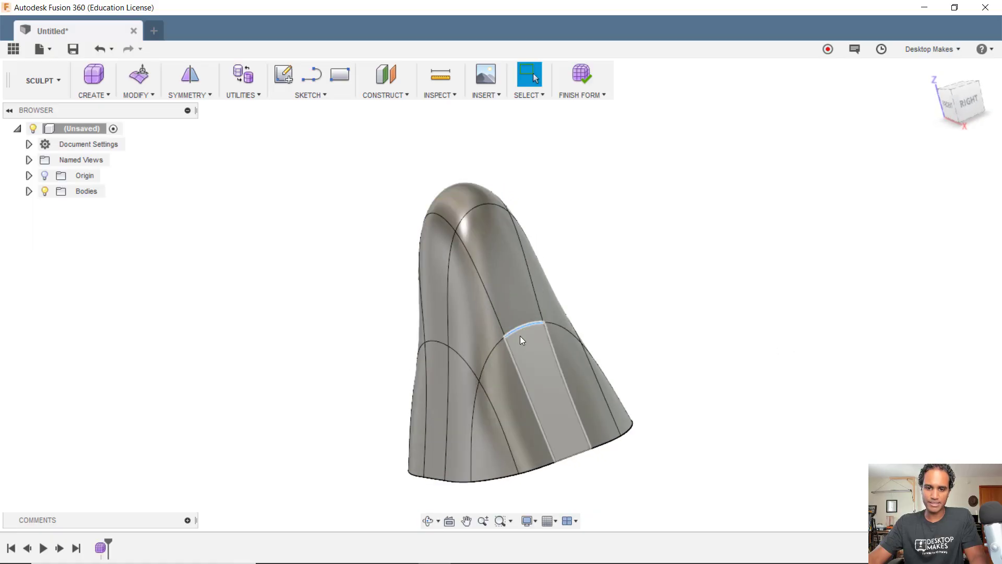
scroll(519, 334, up, 3)
right_click(667, 287)
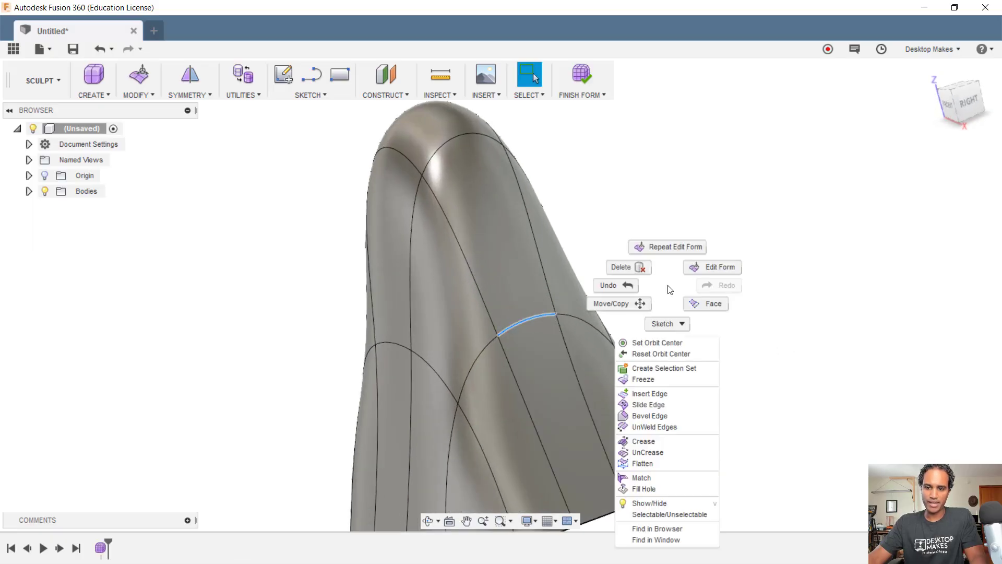
click(666, 394)
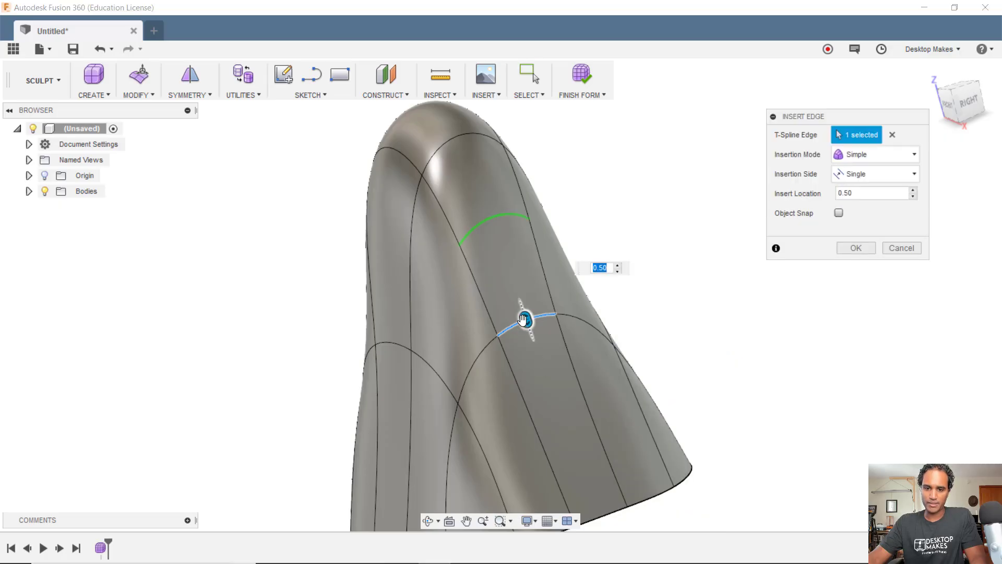
drag(523, 319, 576, 376)
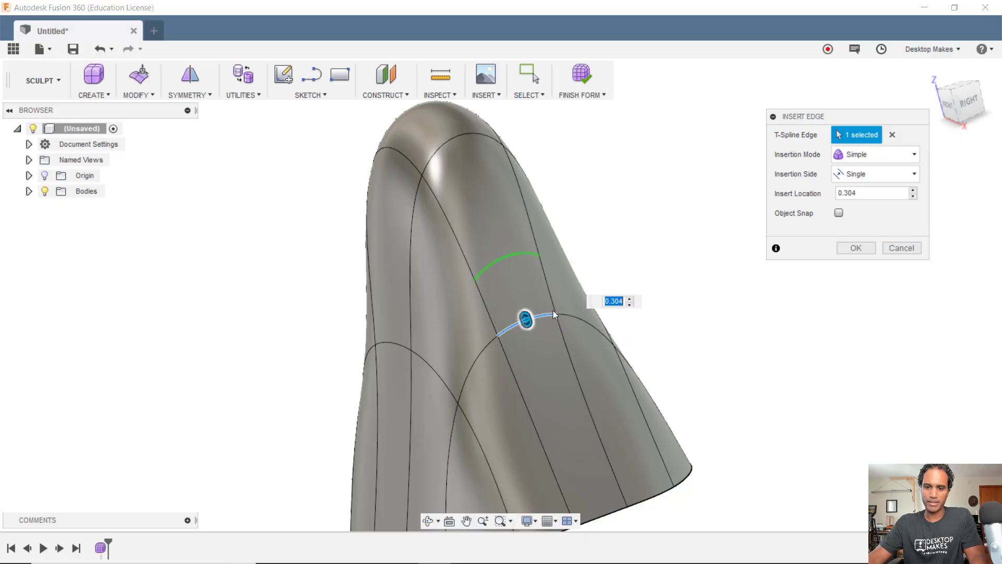
click(851, 249)
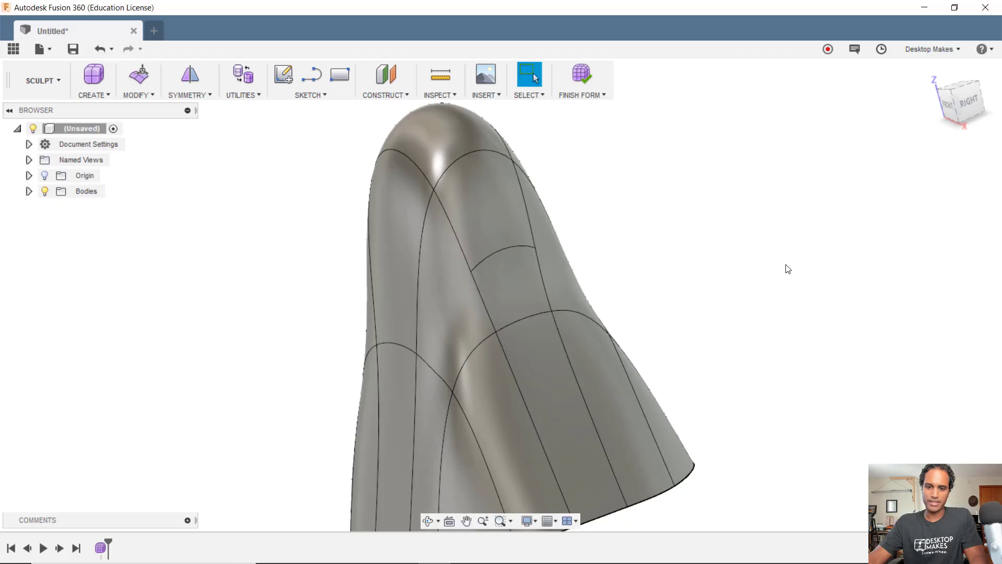
click(666, 422)
shift+middle_drag(667, 421, 692, 404)
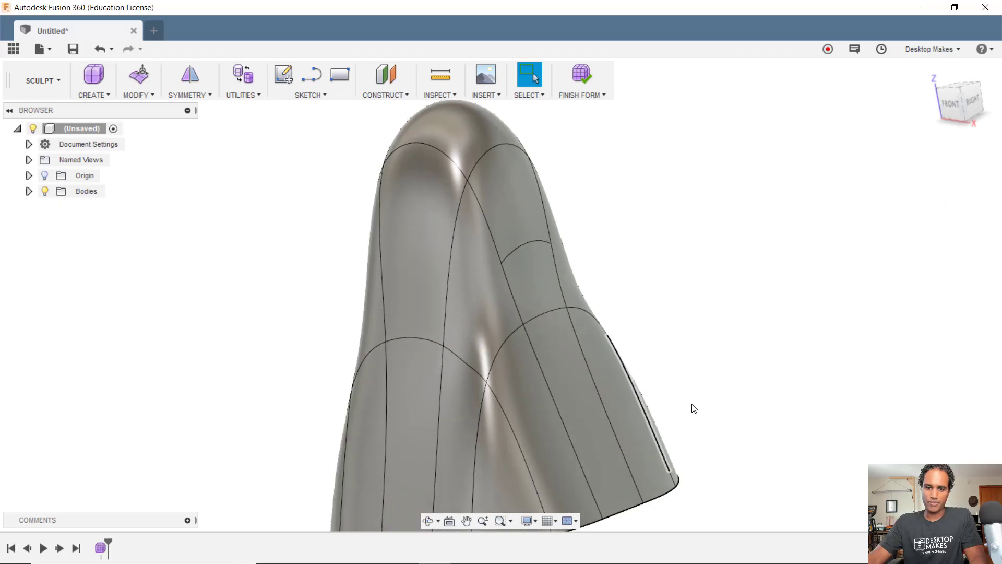
- Edit Form the side face above the new edge, pulling it out into a spout
click(549, 286)
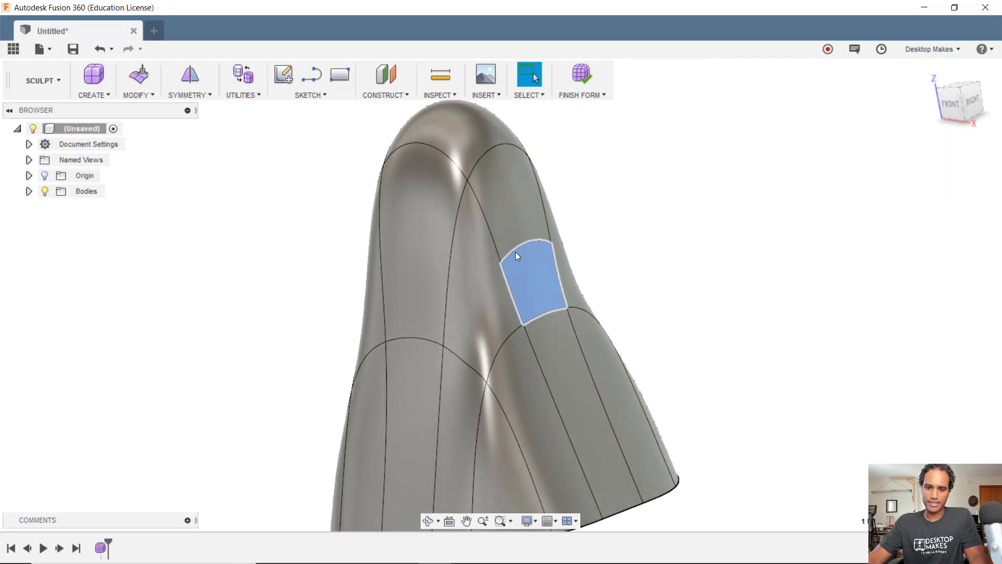
right_click(678, 261)
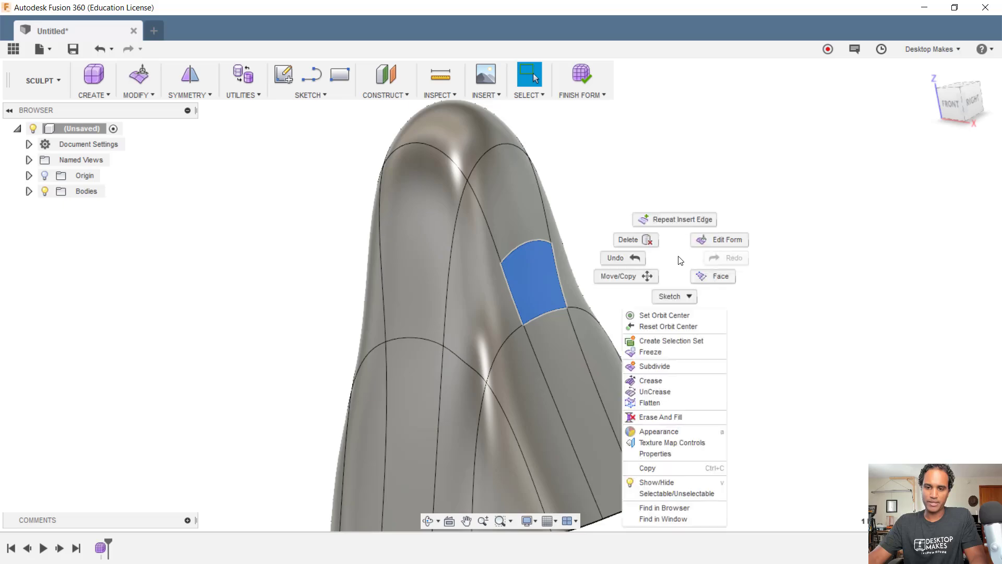
click(717, 241)
shift+middle_drag(694, 386, 704, 412)
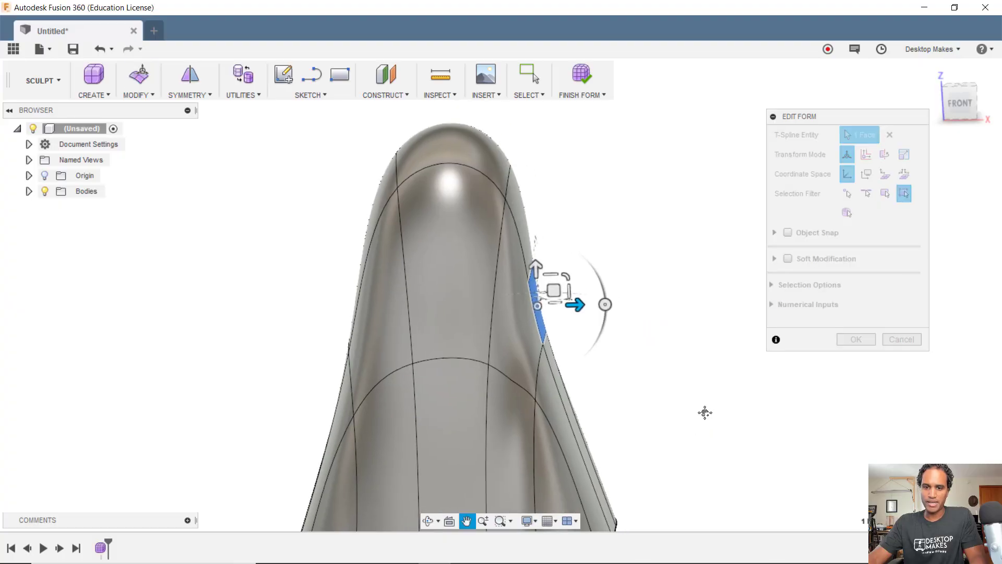
click(970, 106)
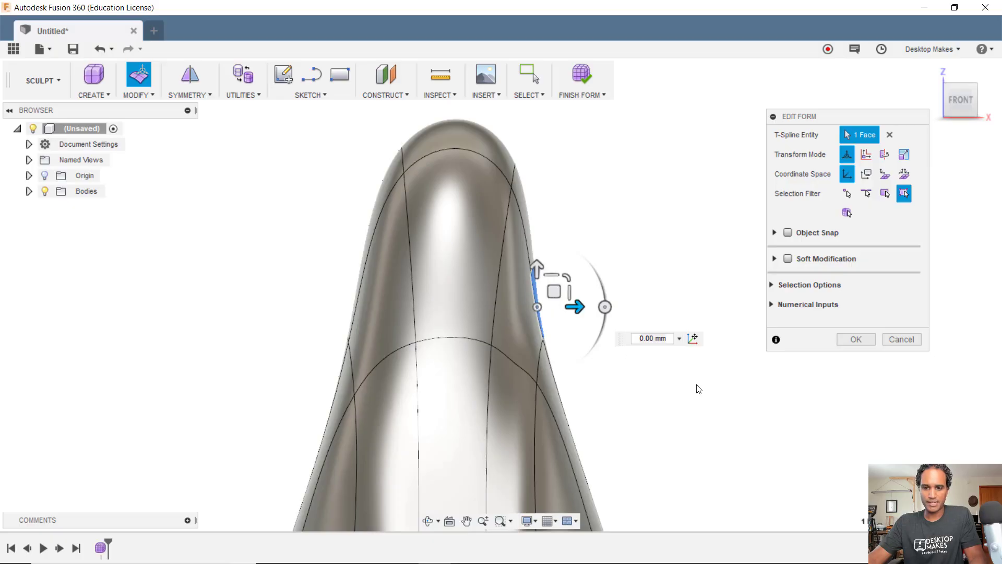
shift+middle_drag(699, 389, 616, 293)
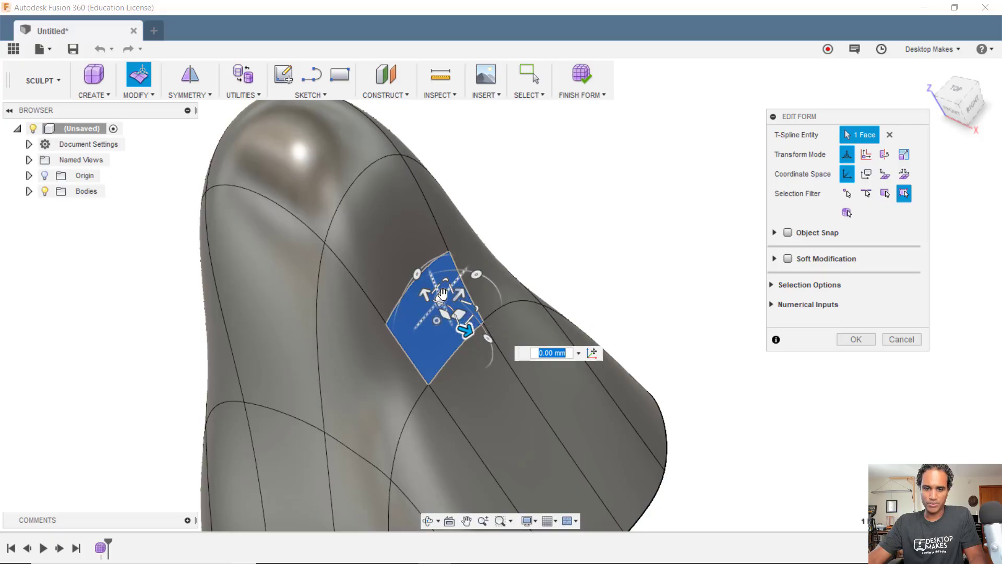
shift+middle_drag(436, 314, 492, 336)
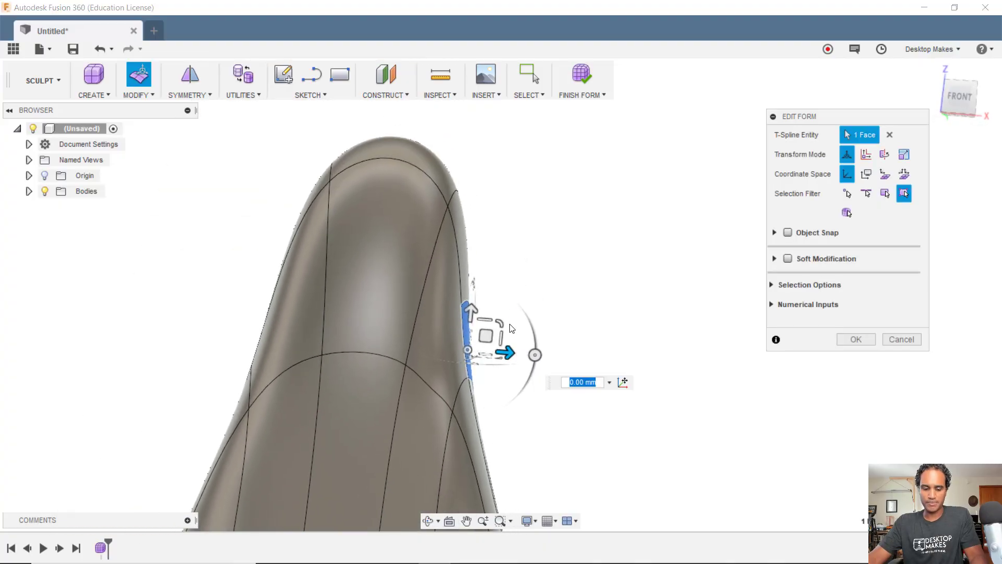
drag(486, 336, 624, 195)
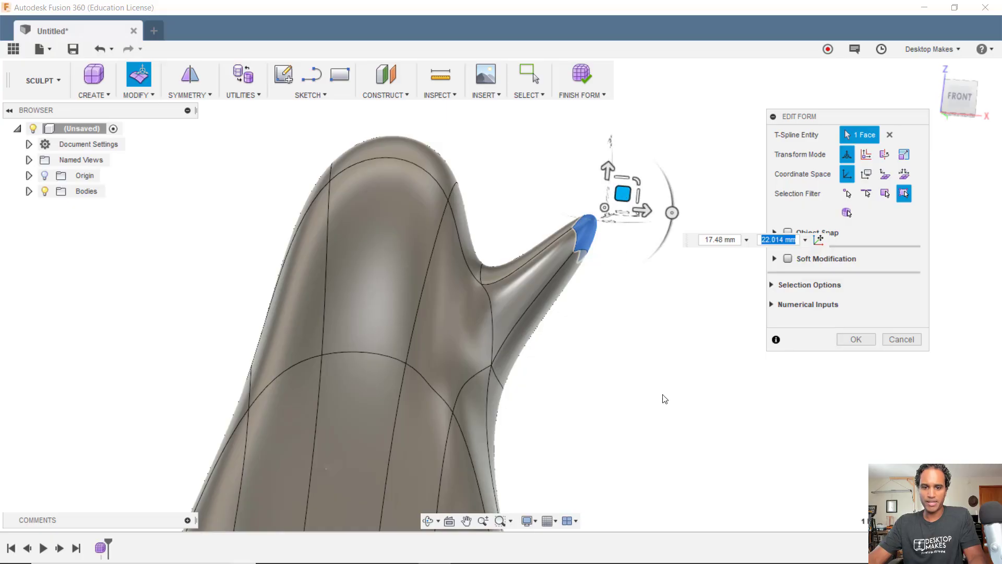
- Move the face freely in-plane to stretch the spout into a long arm
shift+middle_drag(684, 413, 617, 259)
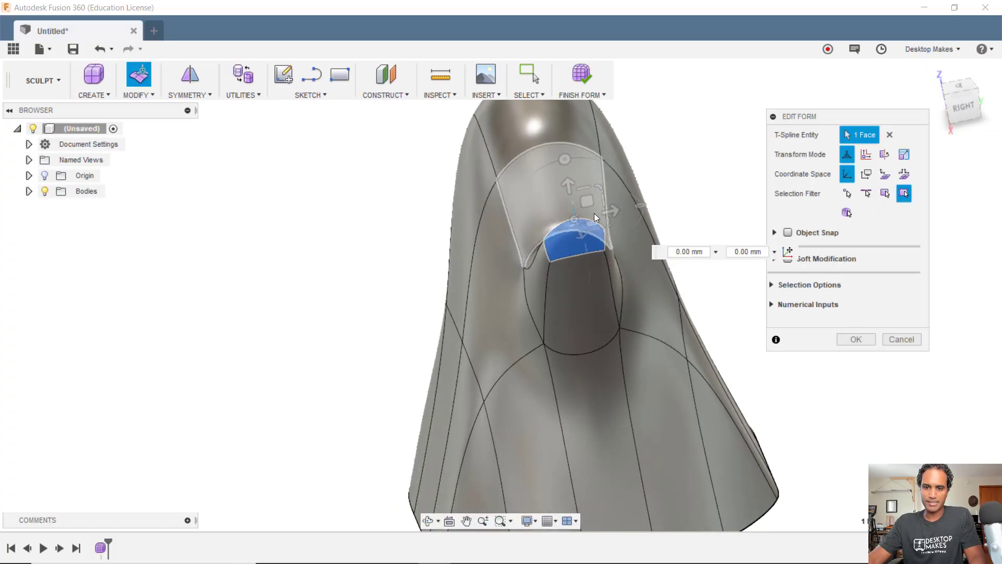
shift+middle_drag(654, 337, 574, 292)
scroll(536, 282, down, 3)
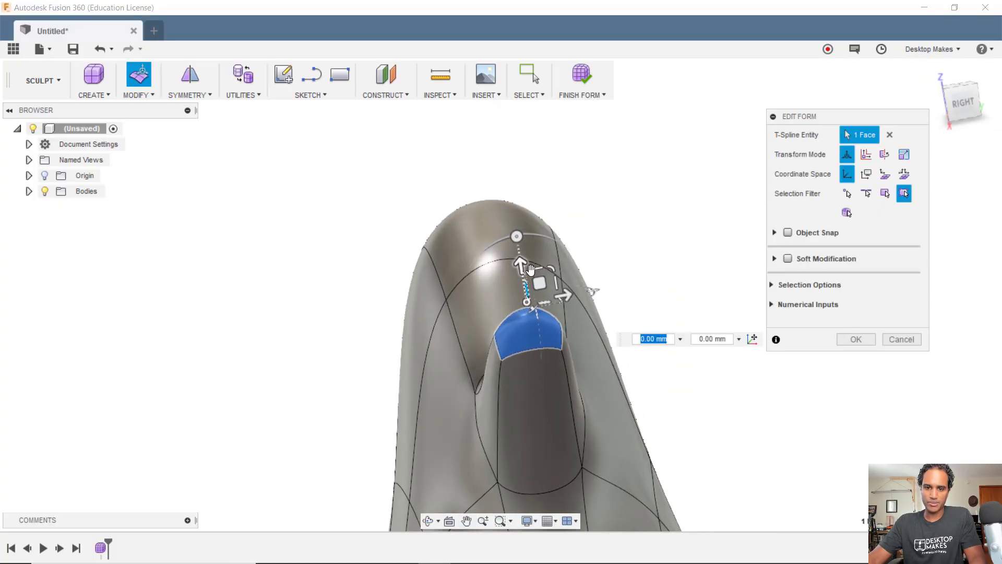
click(540, 283)
drag(541, 282, 340, 311)
scroll(230, 414, down, 3)
shift+middle_drag(239, 411, 483, 403)
scroll(493, 328, down, 2)
shift+middle_drag(493, 329, 542, 383)
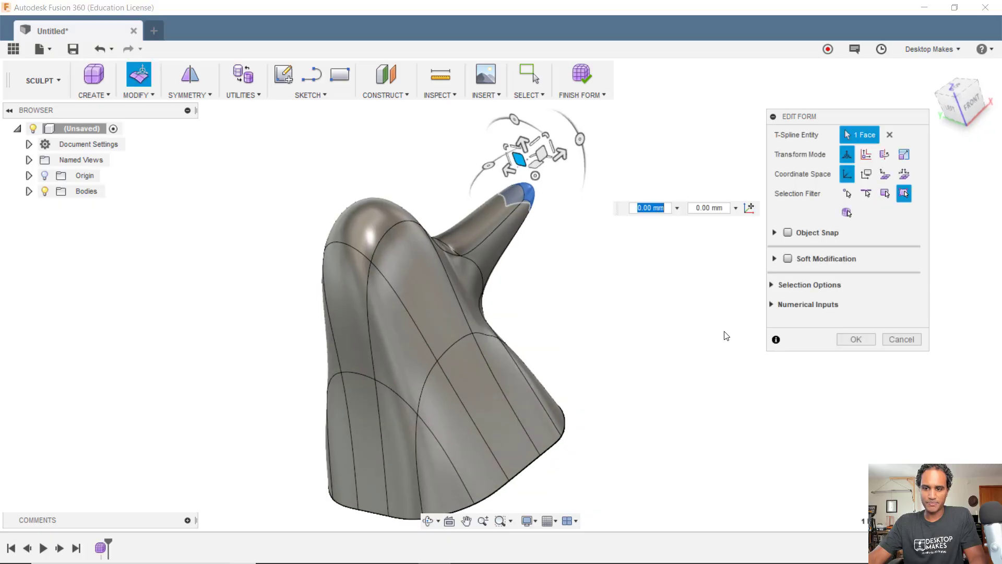
- Apply the arm edit and insert a new edge beside the left curved side edge
click(850, 338)
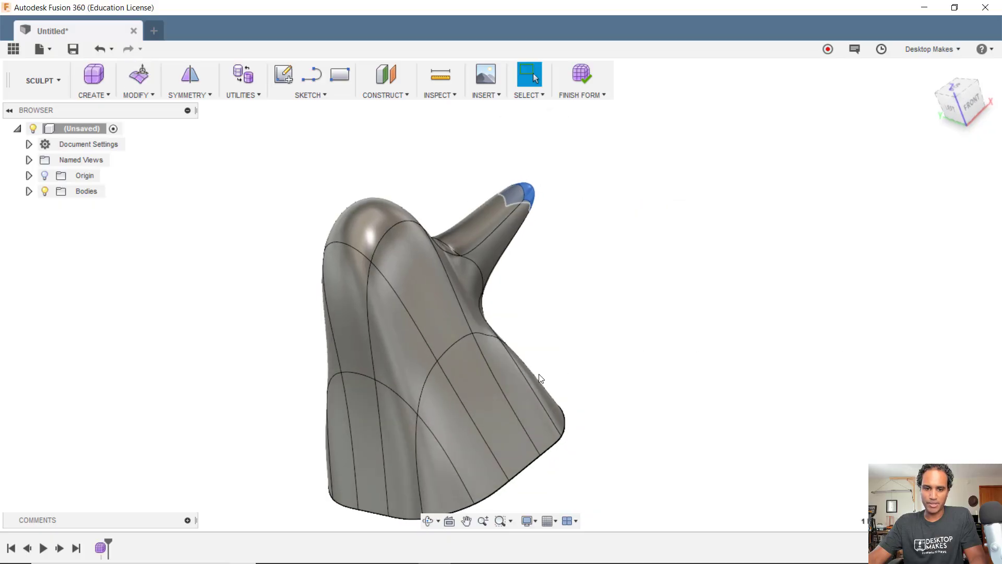
click(368, 380)
right_click(556, 312)
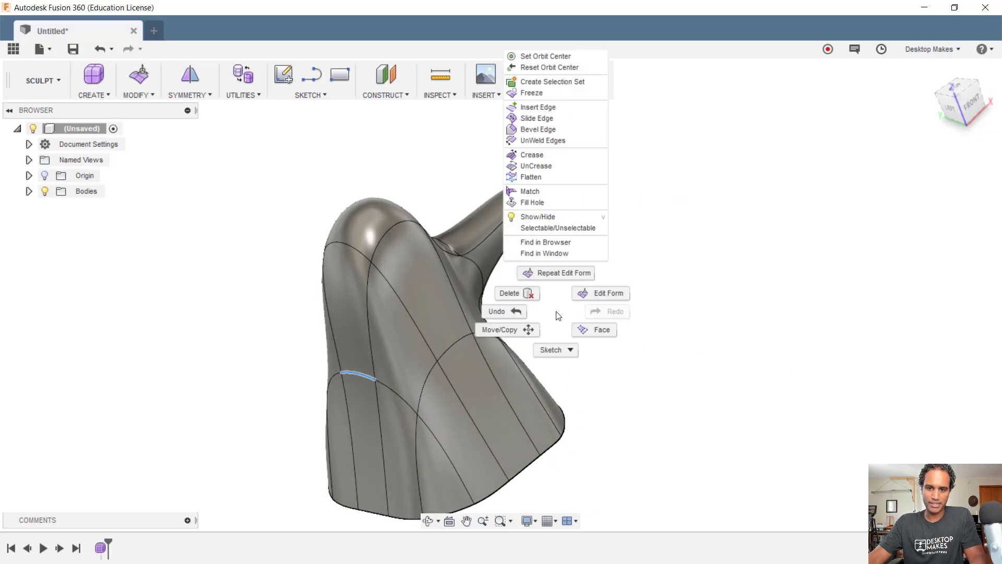
click(538, 107)
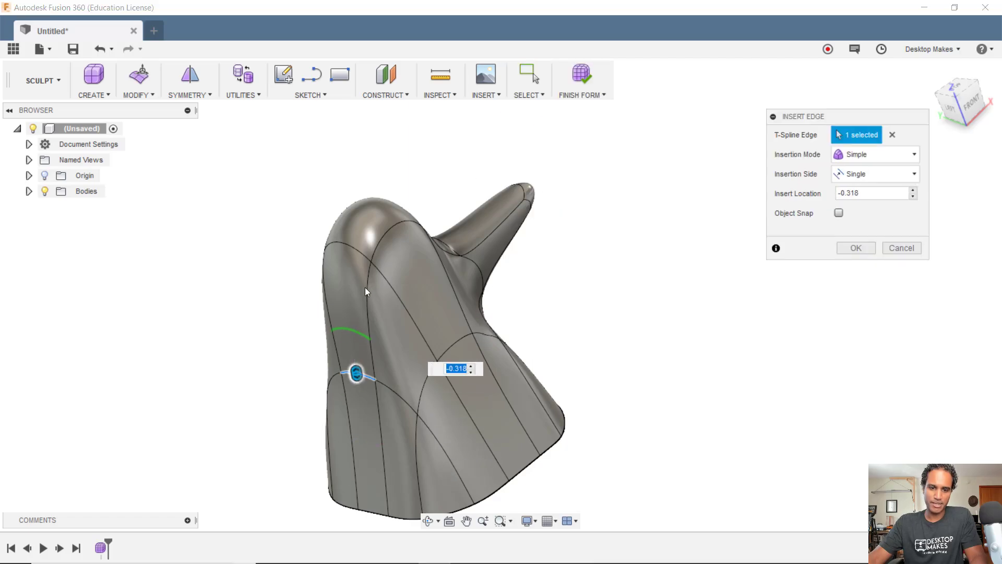
click(854, 249)
- Edit Form the face above that edge, pulling it up-left into a horn
click(358, 364)
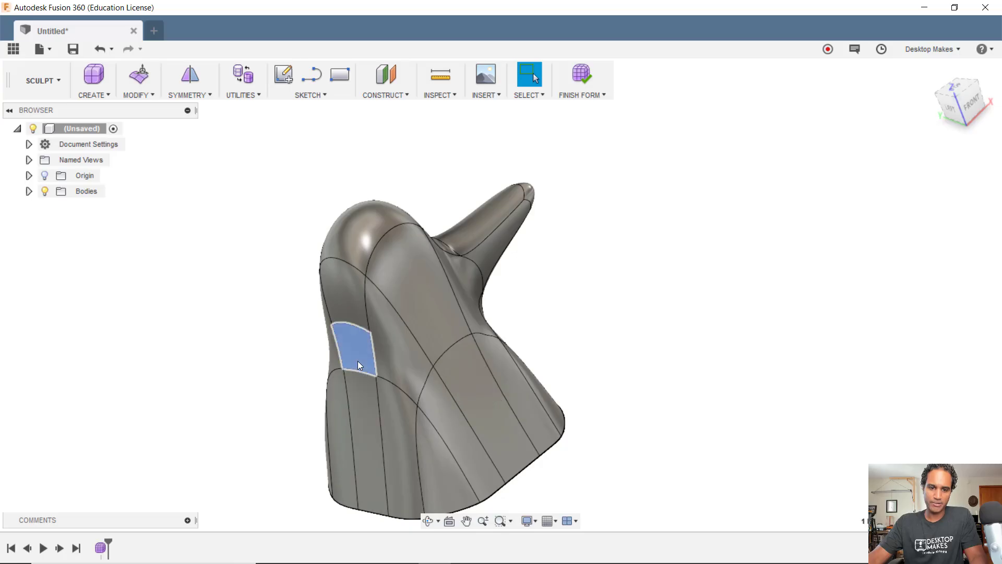
scroll(358, 362, up, 5)
right_click(643, 270)
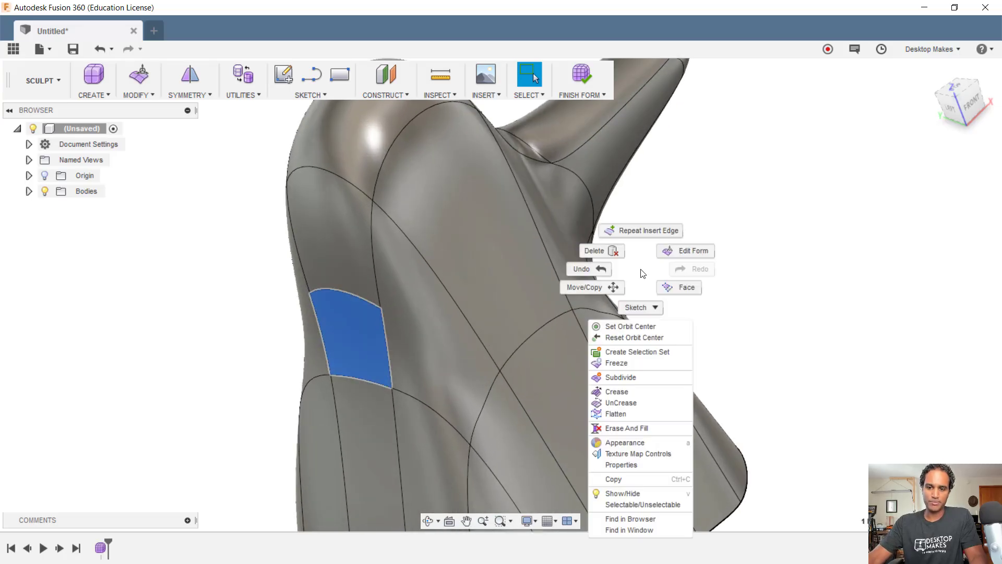
click(680, 250)
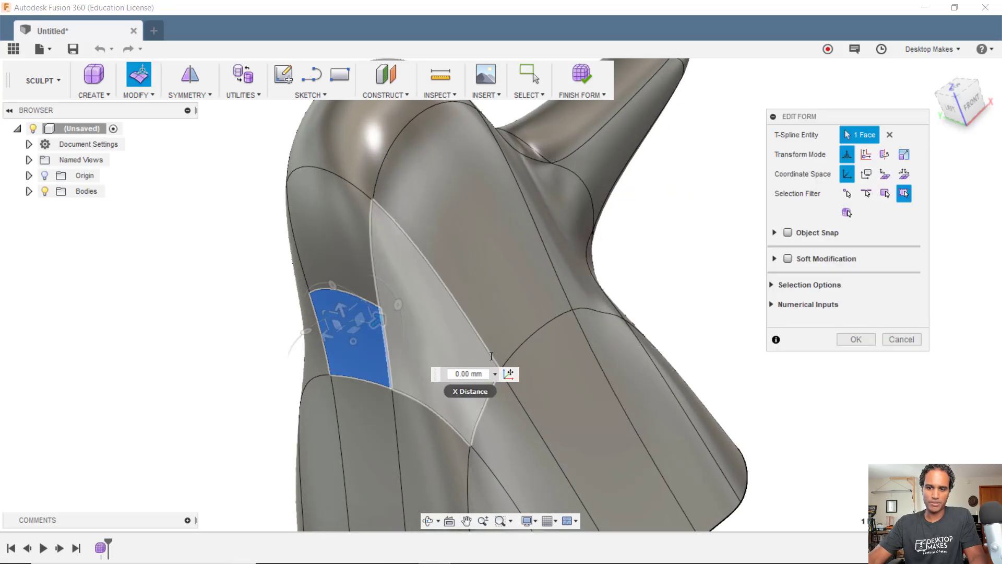
click(950, 107)
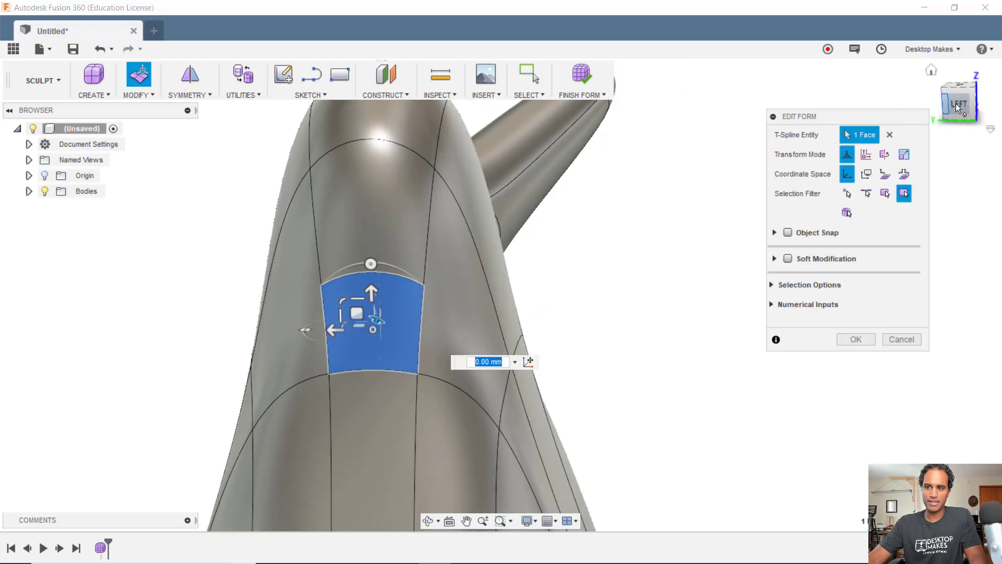
shift+middle_drag(924, 134, 538, 420)
click(957, 105)
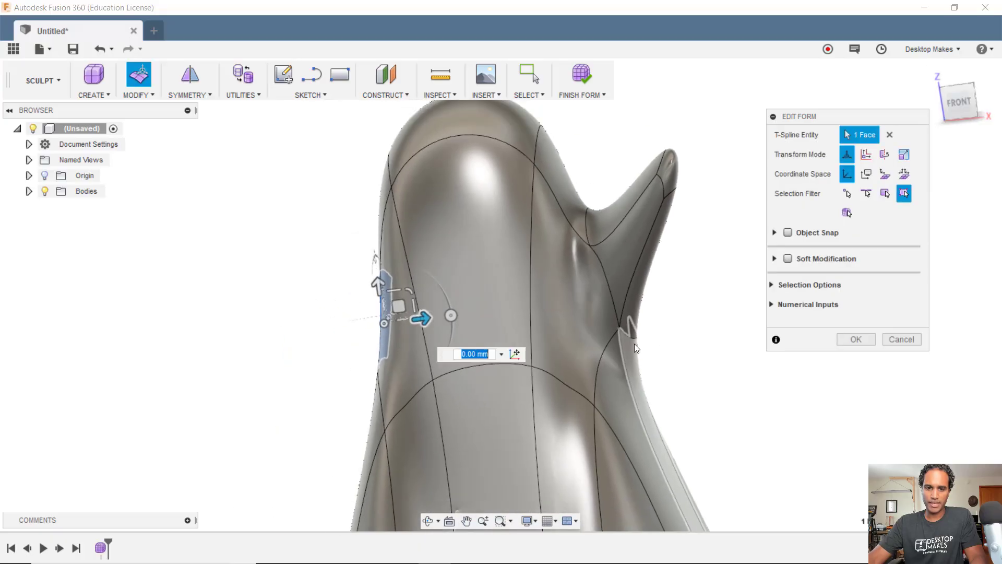
scroll(463, 315, up, 3)
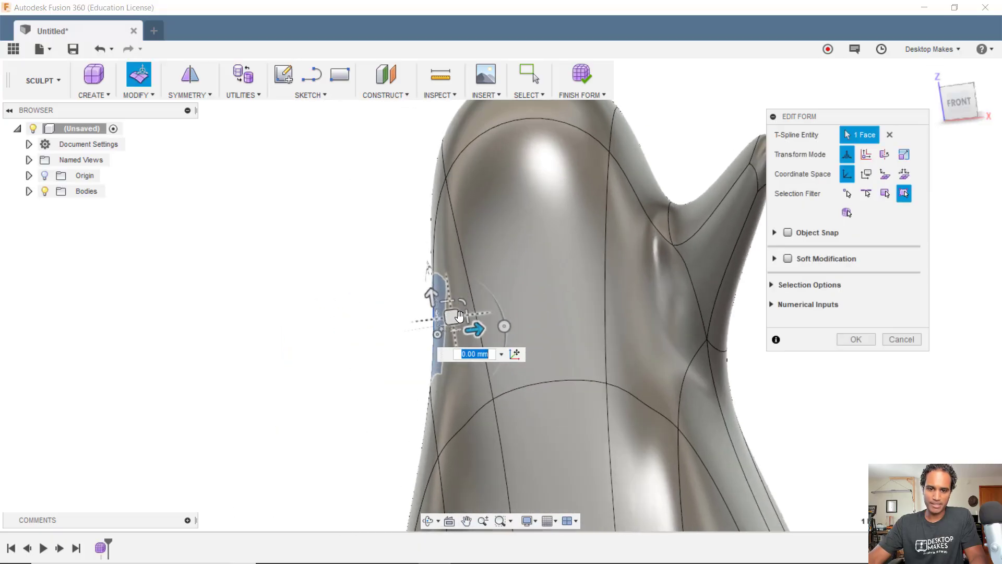
mouse_move(449, 321)
shift+middle_down()
mouse_move(503, 287)
mouse_move(450, 321)
shift+middle_up()
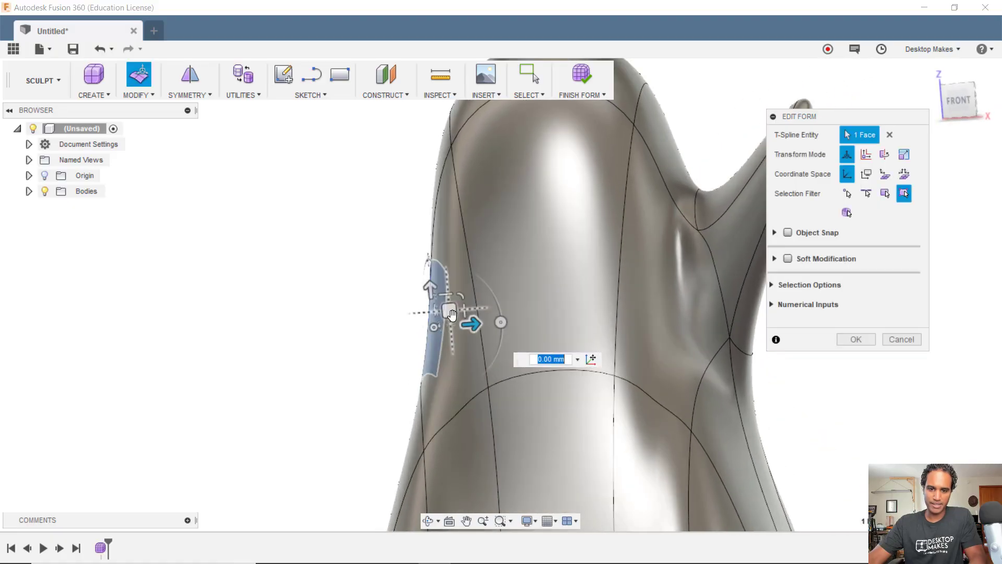
drag(452, 312, 245, 105)
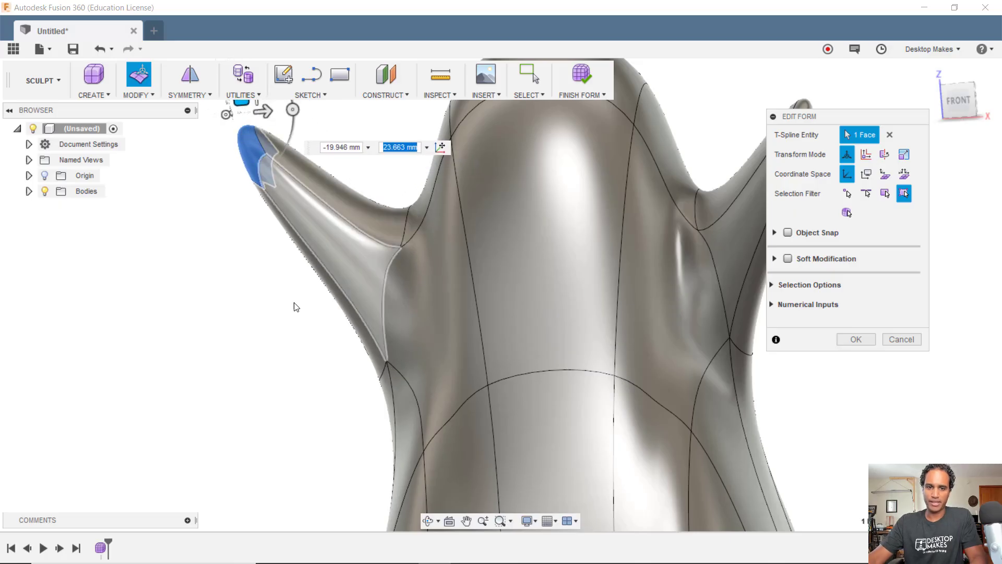
- From the left view, move the face outward to lengthen the horn
shift+middle_drag(298, 336, 443, 302)
click(970, 99)
drag(459, 136, 623, 149)
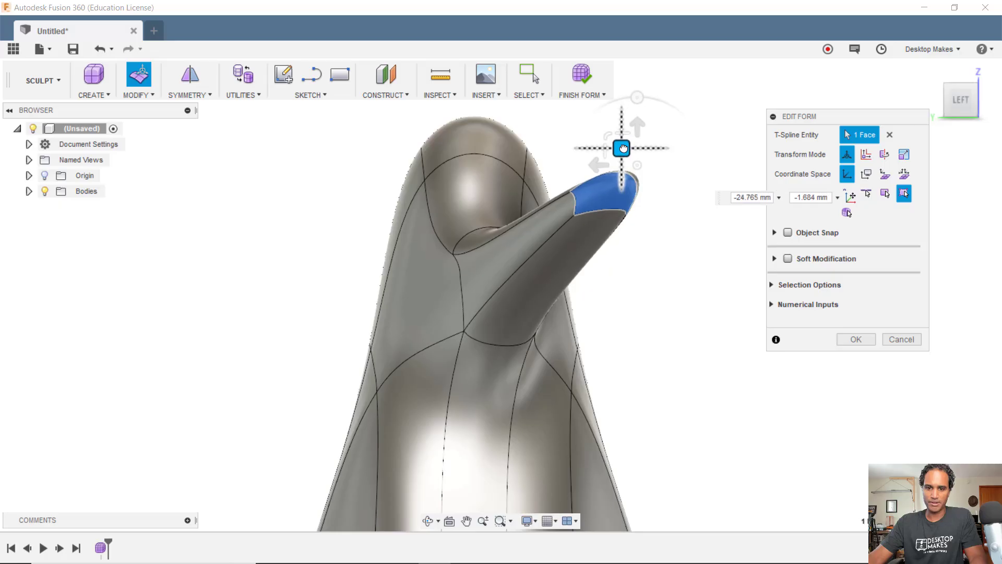
click(699, 335)
shift+middle_drag(720, 400, 621, 280)
scroll(579, 269, up, 3)
- Select the arm's end face and nudge it about 8.126 mm down and outward
right_click(447, 170)
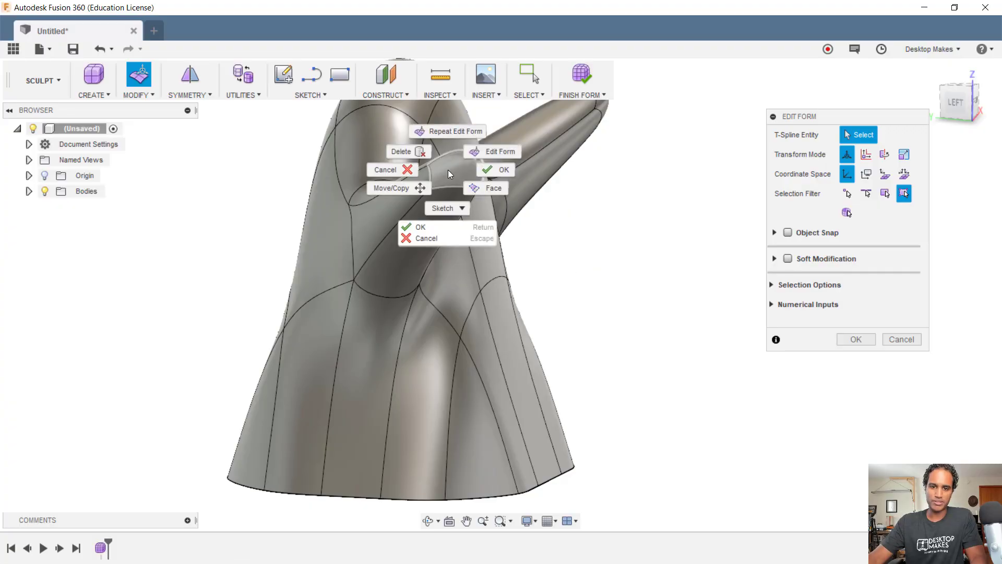
click(494, 153)
click(465, 172)
shift+middle_drag(467, 168, 659, 302)
click(963, 102)
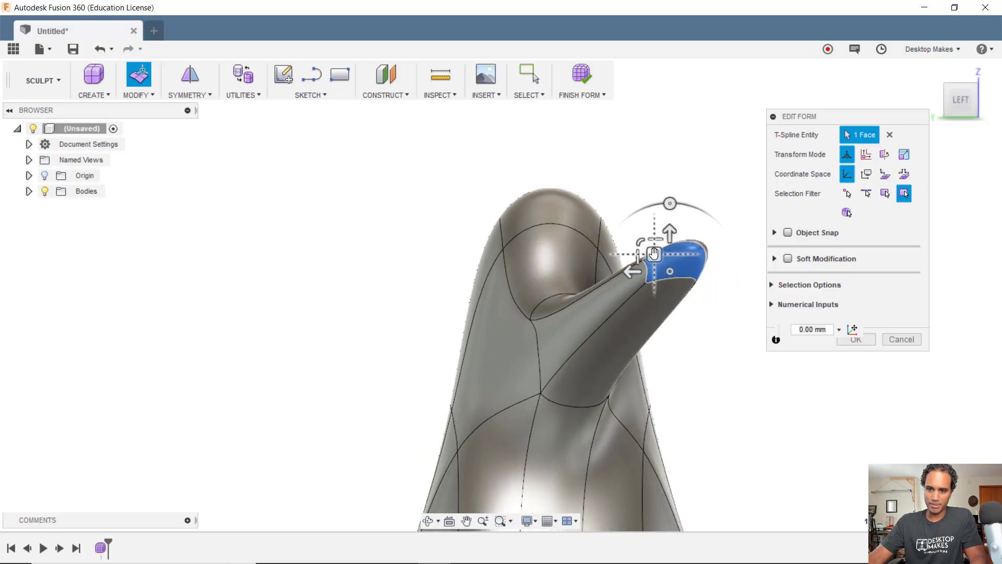
drag(653, 254, 629, 275)
- Shift the head face to the right, apply the edit, and view the ghost from Top
shift+middle_drag(725, 369, 563, 378)
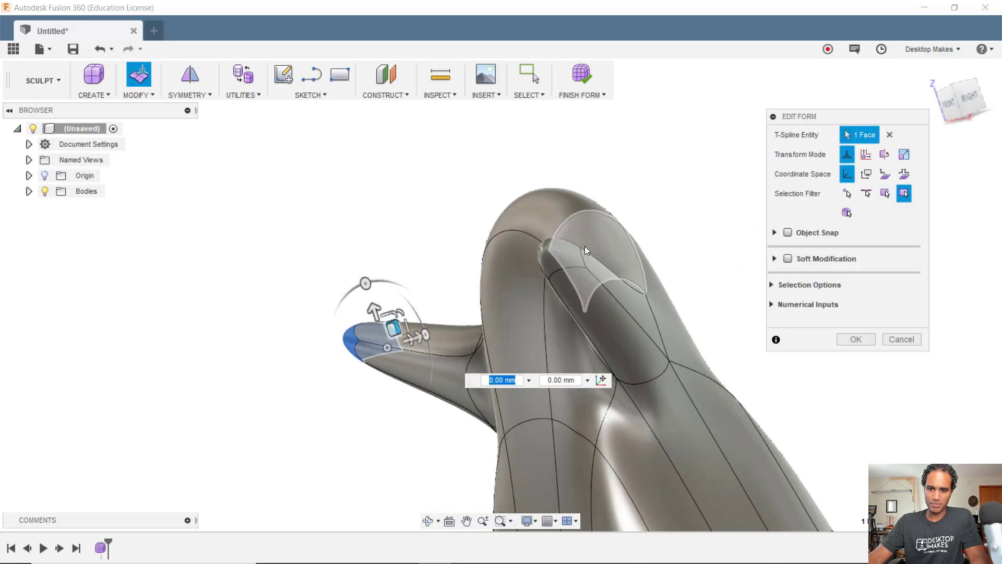
shift+middle_drag(549, 257, 571, 310)
drag(545, 270, 593, 277)
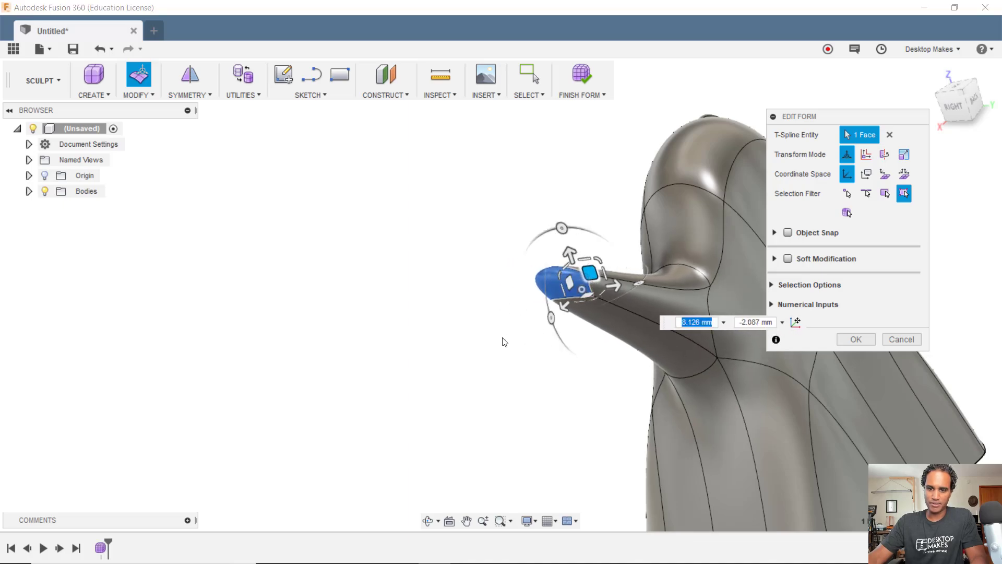
scroll(503, 340, down, 3)
shift+middle_drag(503, 340, 803, 340)
click(862, 342)
shift+middle_drag(843, 375, 833, 296)
click(965, 105)
- Reopen Edit Form and pull outline, bottom-edge and left-edge vertices to make the hem uneven
right_click(674, 326)
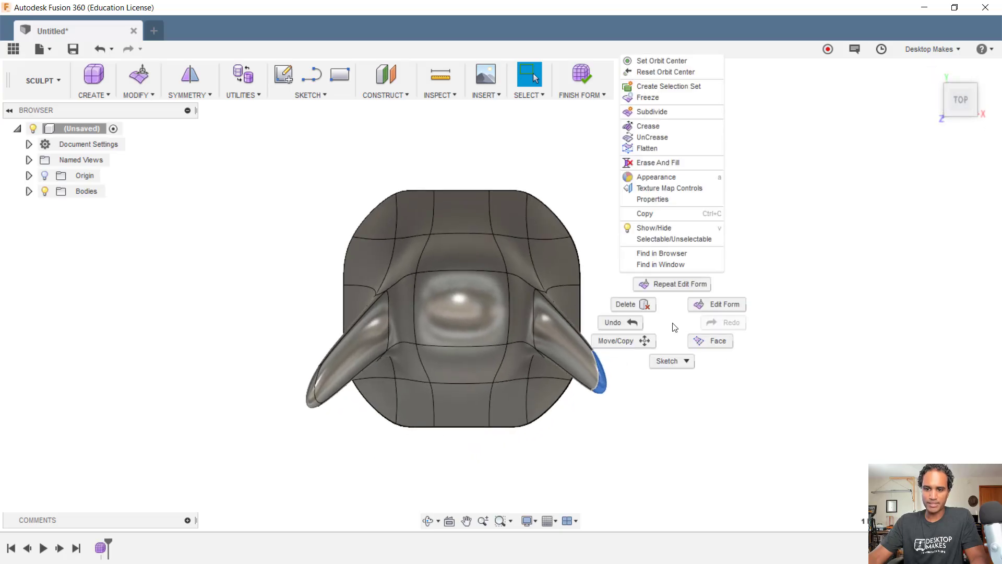
click(710, 306)
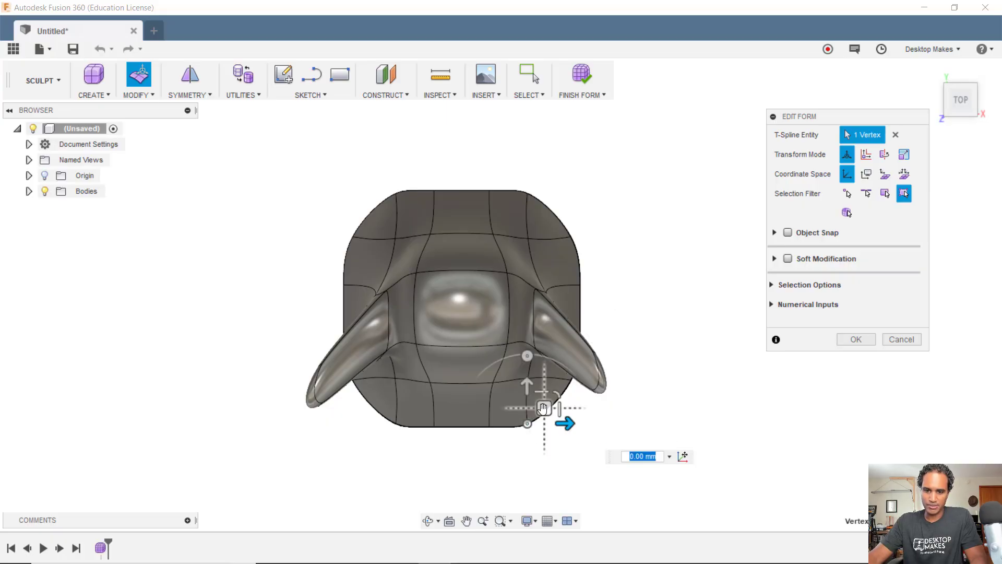
drag(542, 405, 535, 378)
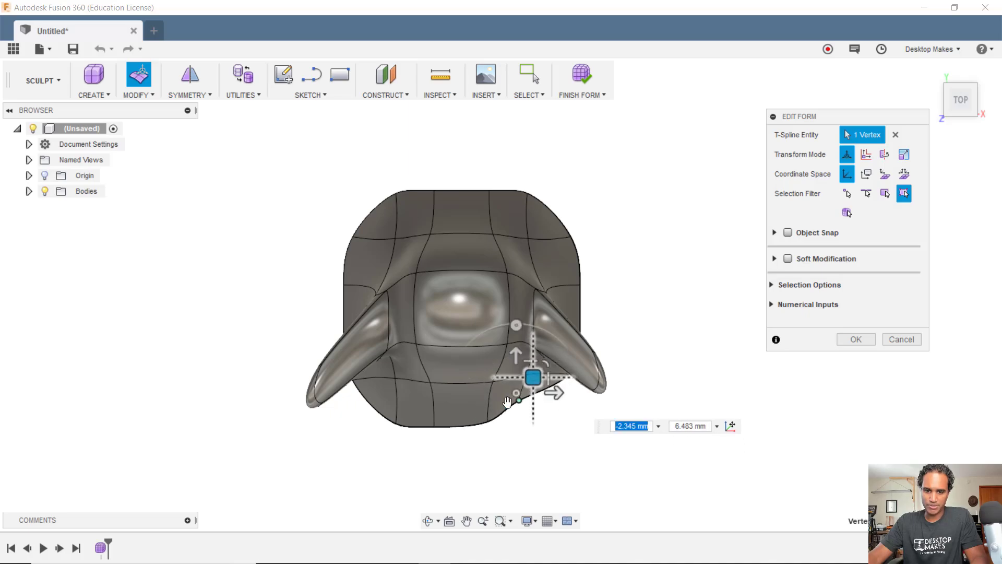
click(434, 426)
drag(448, 403, 463, 386)
shift+middle_drag(359, 405, 389, 405)
click(374, 415)
drag(377, 362, 406, 340)
- Reshape the left edge further, pull a top-edge vertex down-right, and pinch another vertex inward
shift+middle_drag(406, 340, 379, 300)
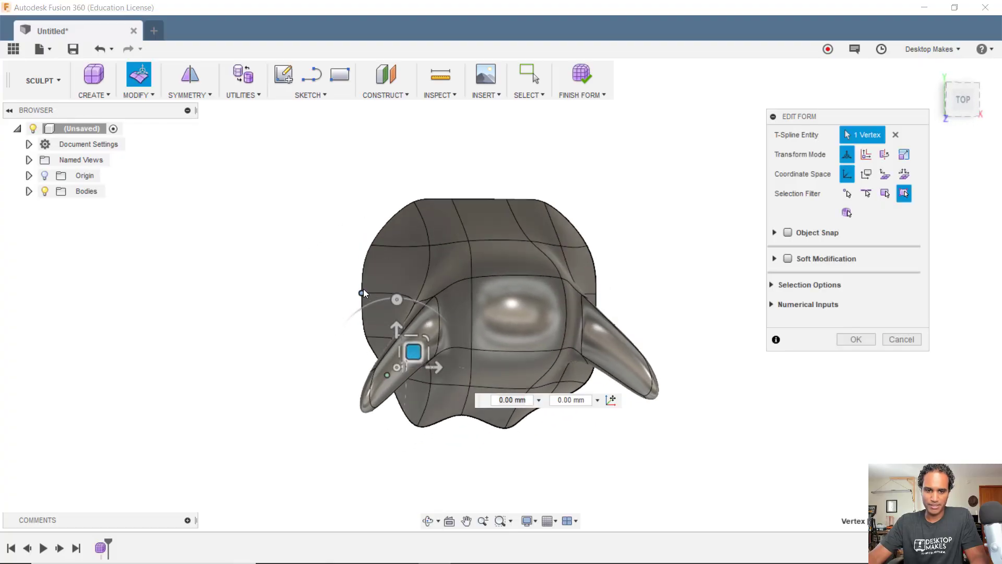
drag(413, 351, 411, 272)
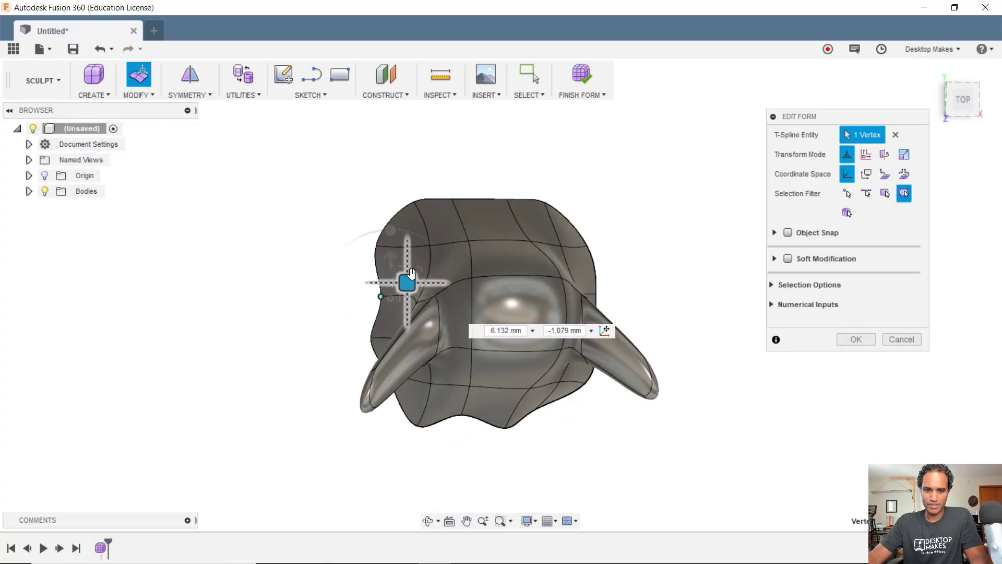
click(412, 204)
drag(431, 198, 532, 215)
shift+middle_drag(634, 272, 686, 317)
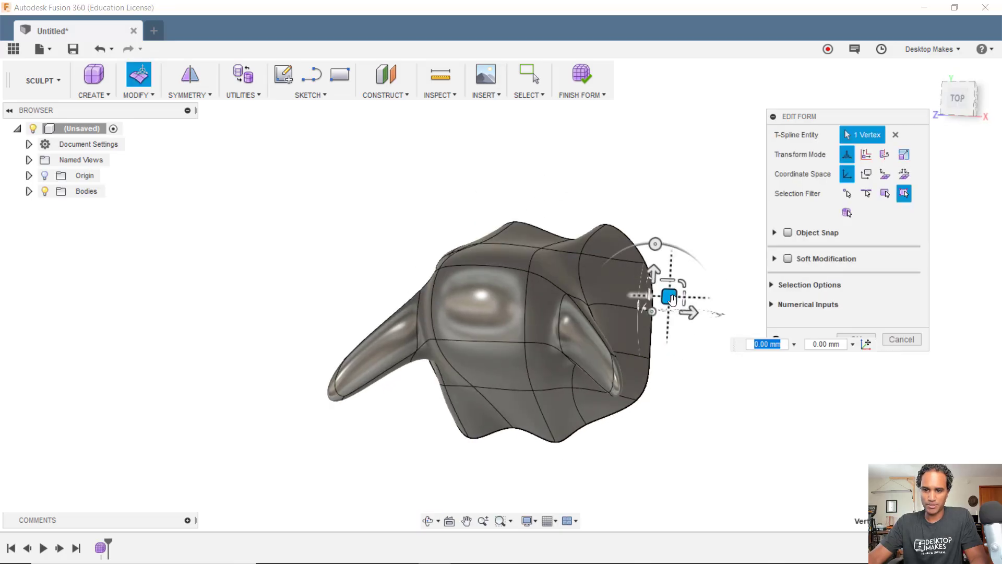
drag(673, 299, 643, 295)
shift+middle_drag(698, 398, 644, 418)
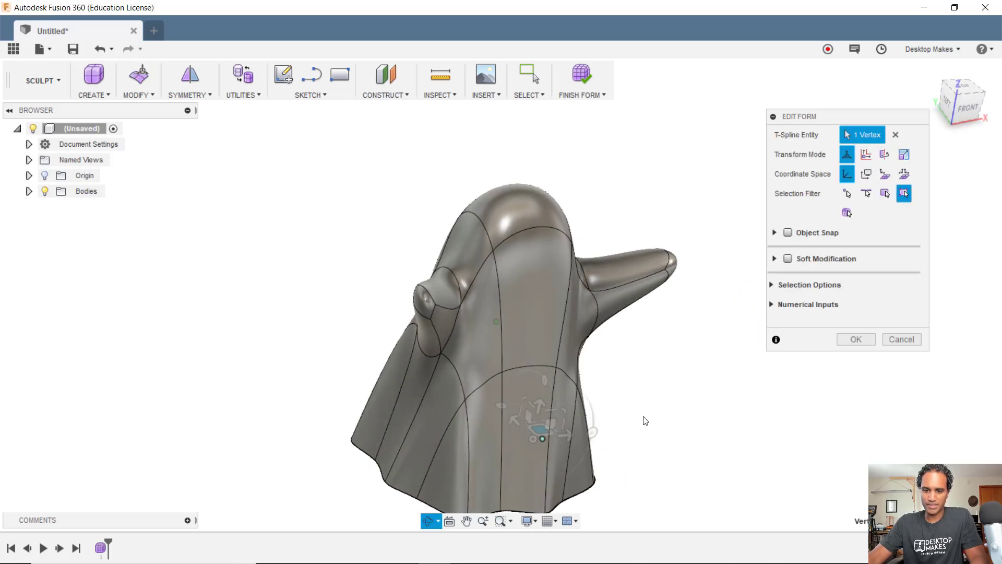
- Select the edge loop on the ghost's front and slide it to deform the surface
double_click(565, 320)
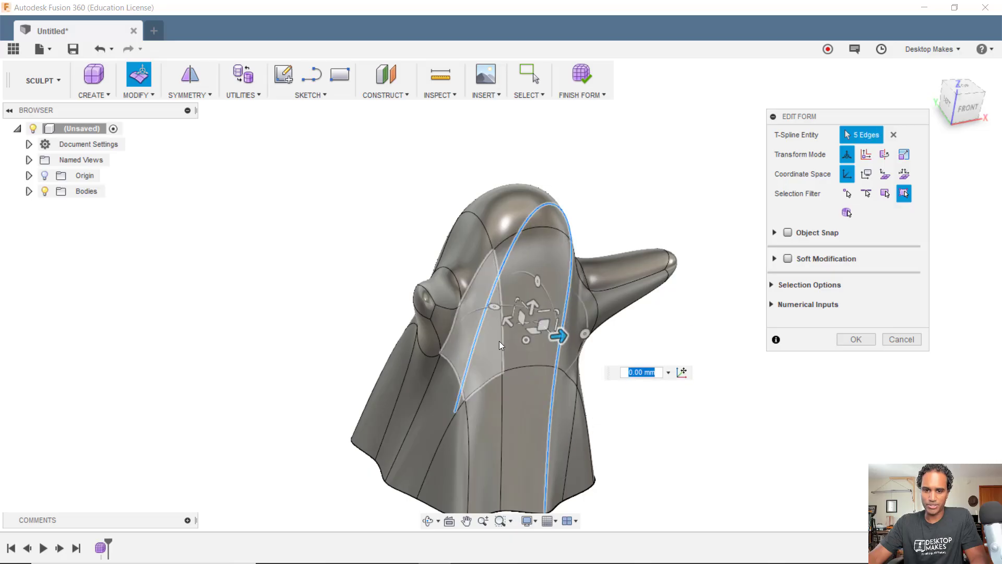
scroll(569, 387, down, 2)
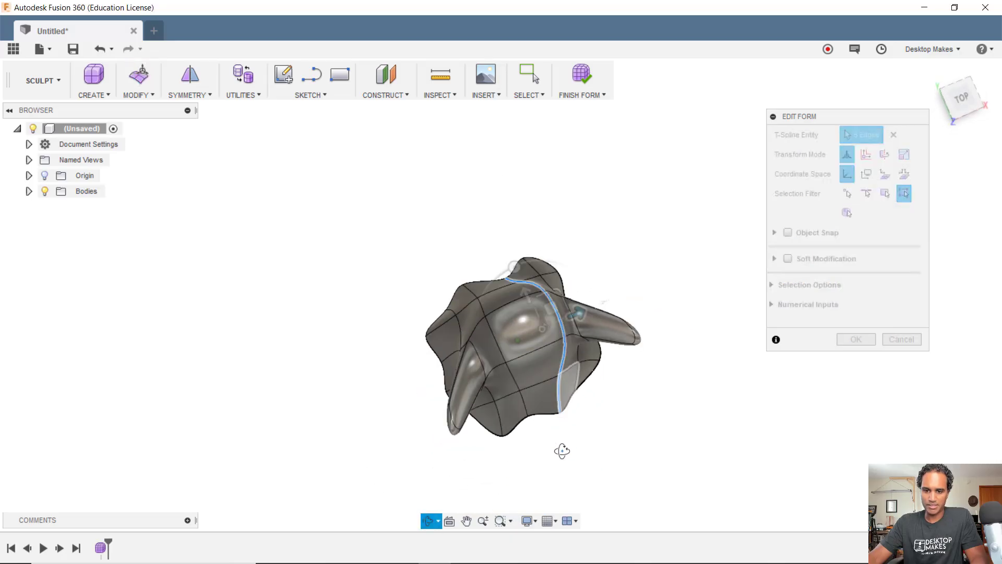
shift+middle_drag(562, 451, 579, 388)
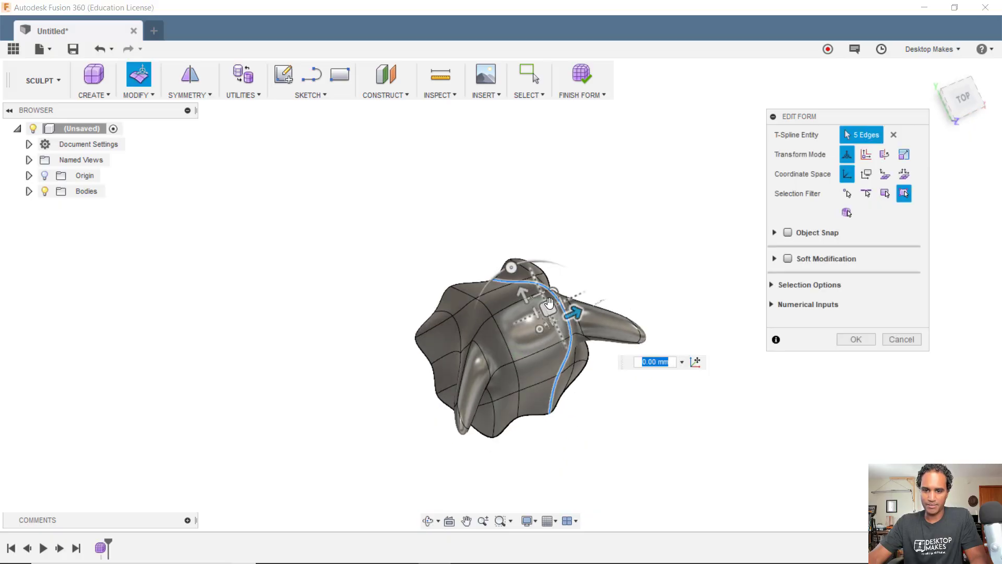
drag(549, 303, 537, 319)
shift+middle_drag(588, 421, 513, 396)
- Move the vertical edge below the head and the side edge to reshape the body
click(523, 359)
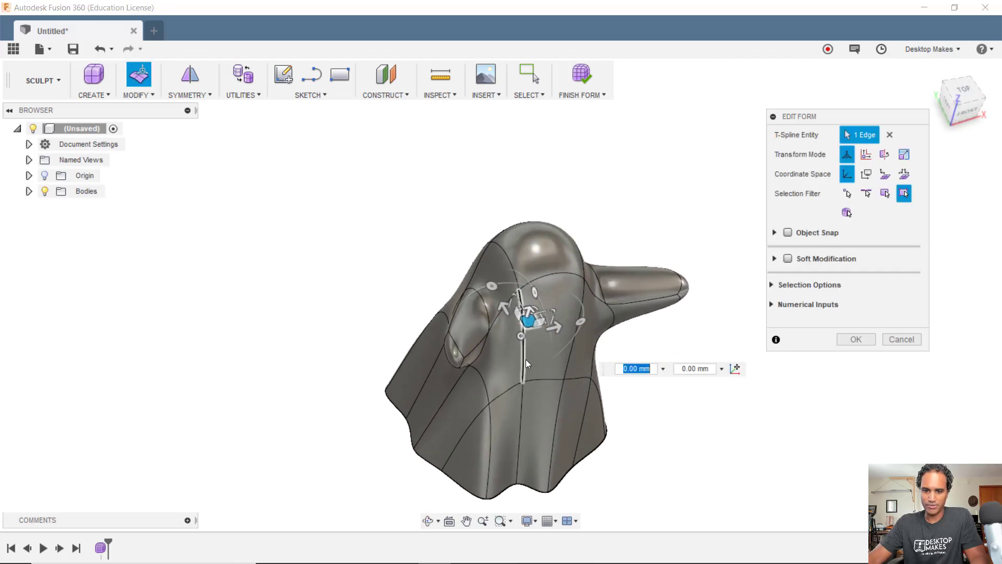
shift+middle_drag(393, 261, 528, 347)
mouse_move(527, 344)
mouse_down()
mouse_move(540, 380)
mouse_move(541, 353)
mouse_move(508, 355)
mouse_move(531, 346)
mouse_move(527, 360)
mouse_up()
mouse_move(444, 346)
shift+middle_down()
mouse_move(358, 268)
mouse_move(478, 349)
mouse_move(453, 339)
shift+middle_up()
click(479, 336)
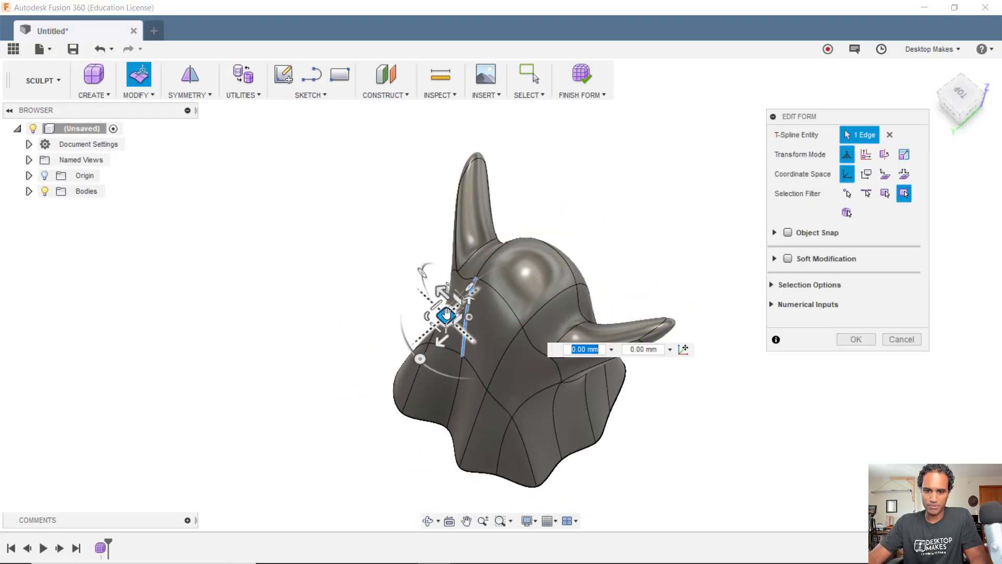
drag(447, 316, 466, 321)
shift+middle_drag(466, 320, 394, 440)
- Push the head's top edge up and to the right to reshape the head
click(498, 245)
shift+middle_drag(507, 275, 485, 282)
mouse_move(484, 282)
mouse_down()
mouse_move(525, 271)
mouse_move(466, 272)
mouse_move(457, 285)
mouse_move(466, 281)
mouse_up()
shift+middle_drag(490, 344, 481, 291)
mouse_move(481, 291)
mouse_down()
mouse_move(527, 277)
mouse_move(492, 268)
mouse_move(543, 275)
mouse_move(550, 287)
mouse_move(485, 282)
mouse_move(462, 296)
mouse_move(477, 282)
mouse_up()
- Nudge a head edge about 4.383 mm and 0.261 mm, then commit the form edits
click(326, 408)
shift+middle_drag(327, 408, 380, 358)
shift+middle_drag(478, 281, 518, 306)
click(517, 228)
drag(523, 231, 540, 231)
click(855, 340)
shift+middle_drag(797, 398, 378, 414)
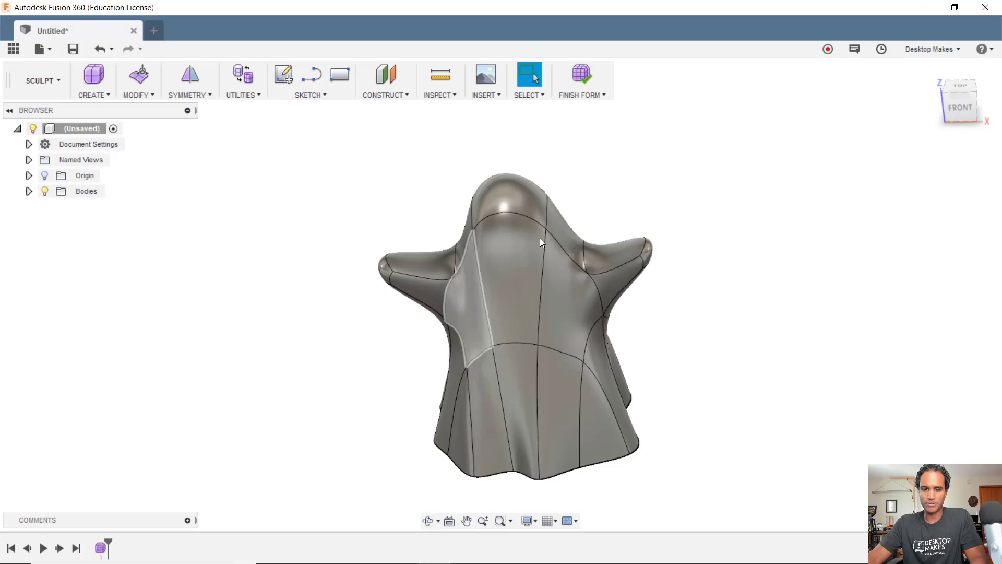
- Finish the form to convert the T-spline ghost into a solid body
mouse_move(749, 289)
shift+middle_down()
mouse_move(721, 354)
mouse_move(749, 293)
shift+middle_up()
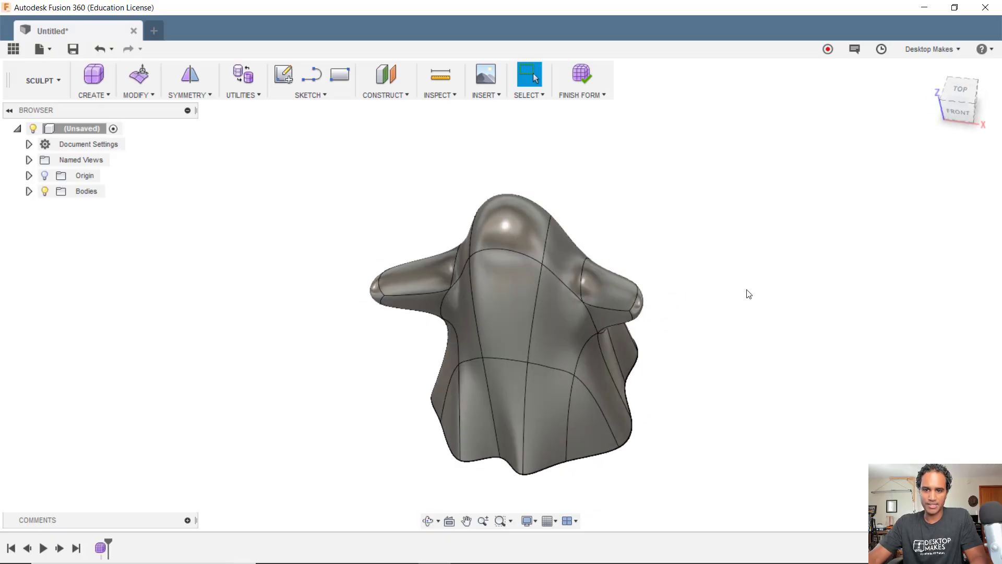
click(581, 77)
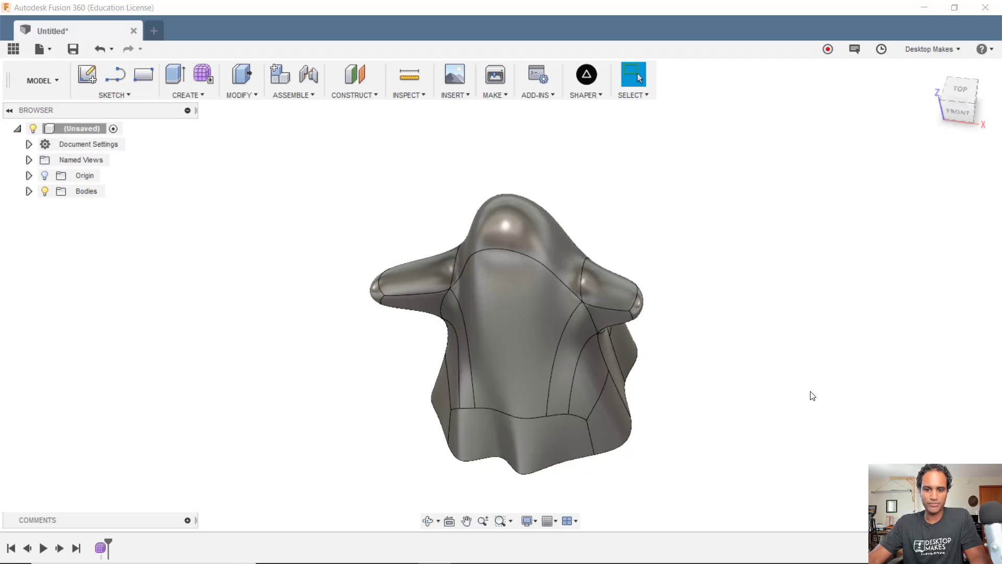
shift+middle_drag(809, 394, 809, 332)
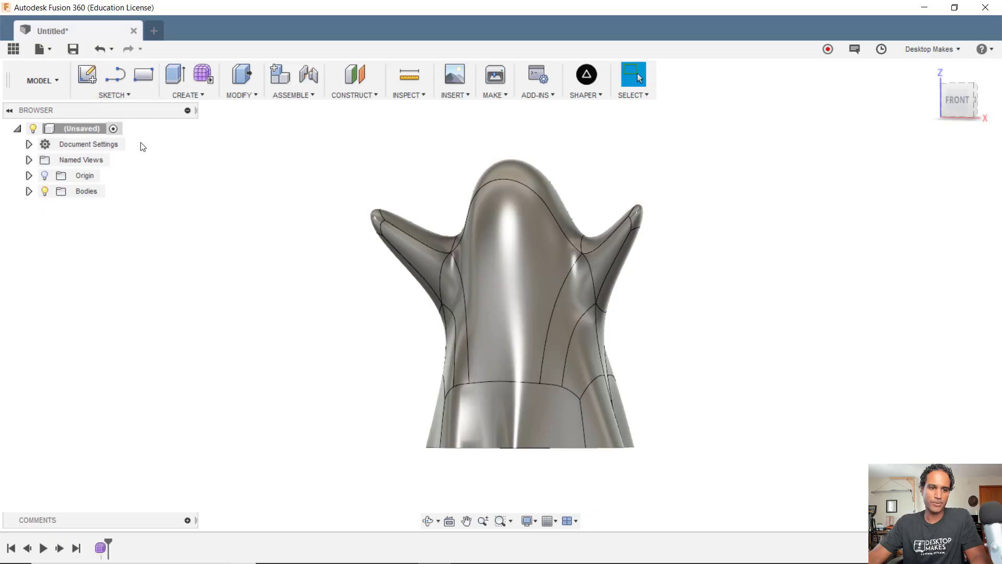
- Start a new sketch on the front plane, hiding the ghost body briefly to reach it
click(114, 95)
click(132, 107)
click(557, 386)
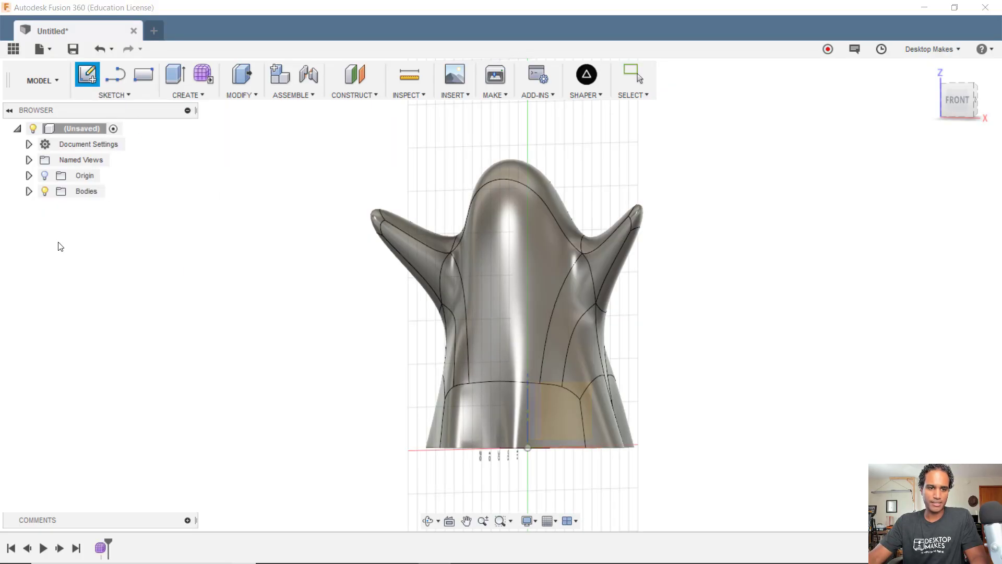
click(44, 192)
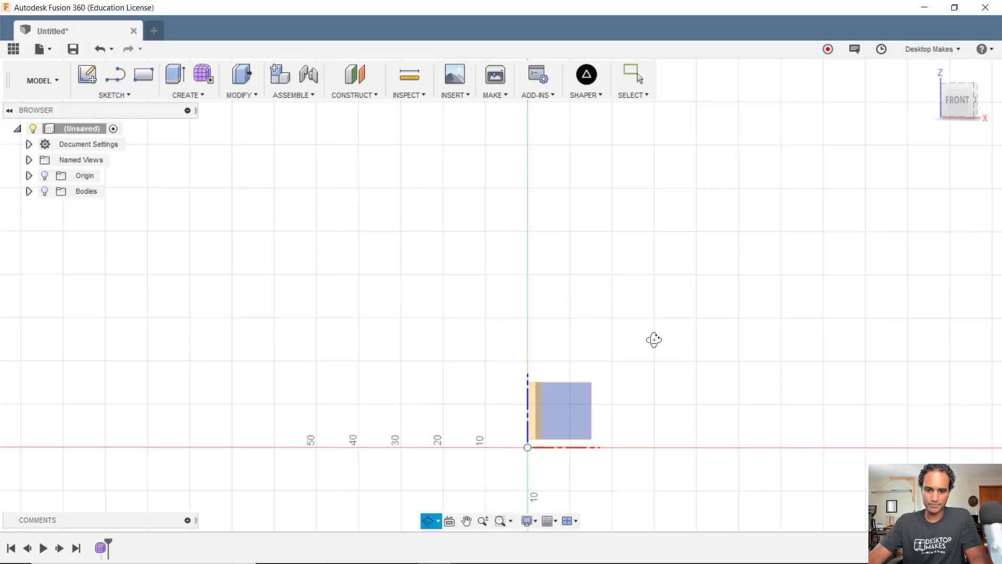
mouse_move(653, 342)
shift+middle_down()
mouse_move(652, 360)
mouse_move(643, 350)
shift+middle_up()
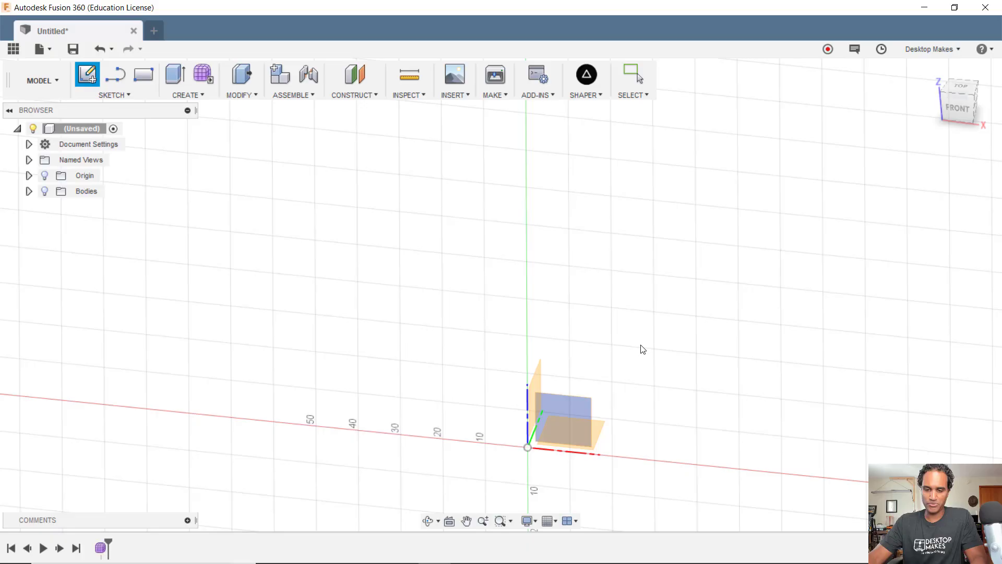
click(572, 410)
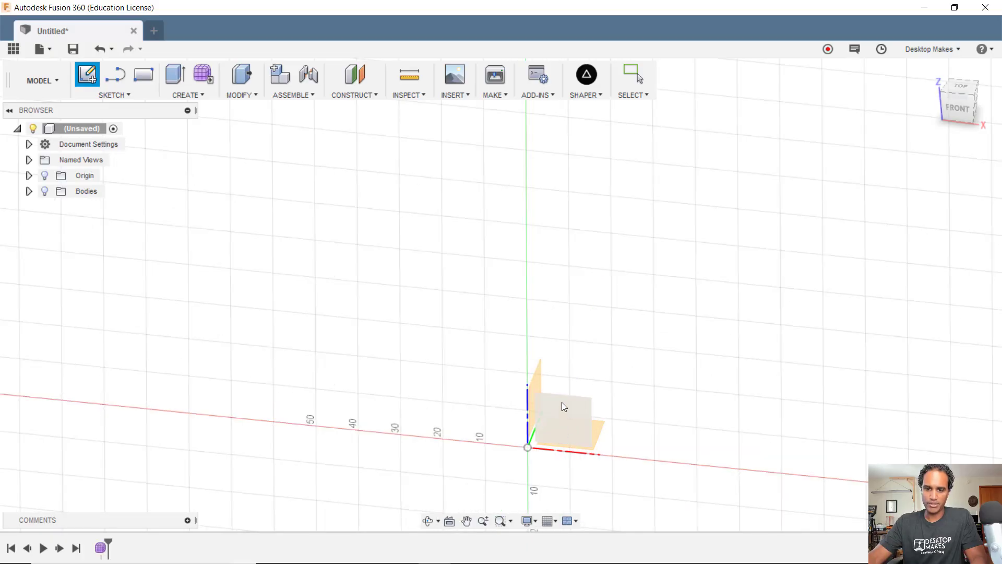
click(561, 402)
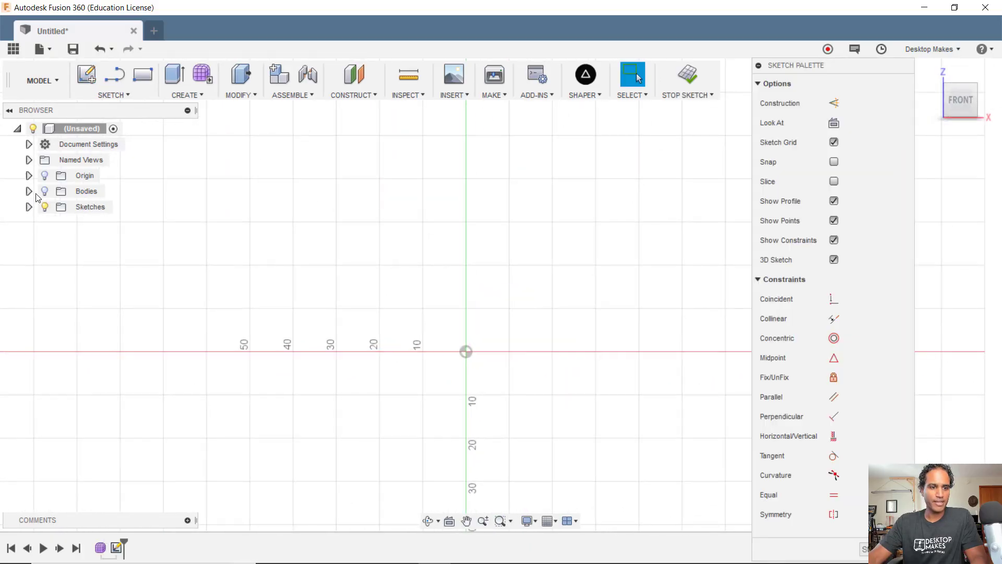
click(44, 192)
middle_drag(221, 165, 336, 398)
scroll(412, 349, up, 6)
click(509, 291)
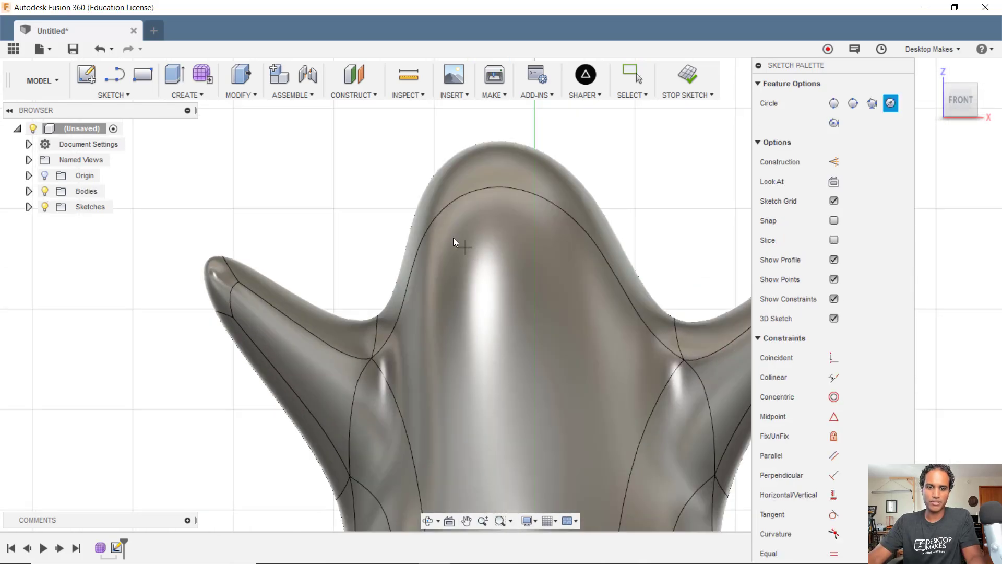
click(410, 215)
- Draw two centre-diameter circles on the ghost's head for the eyes
click(120, 96)
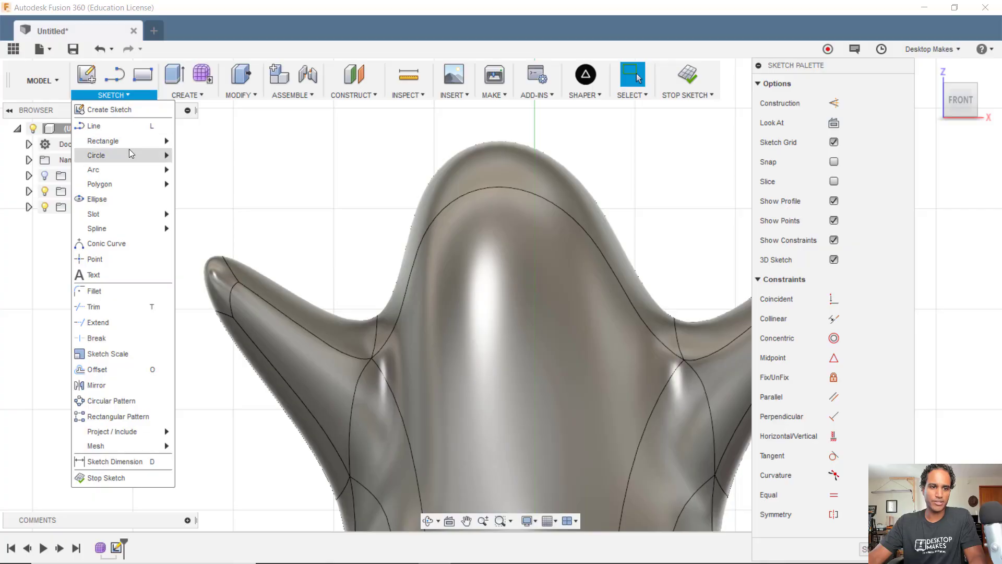
mouse_move(130, 154)
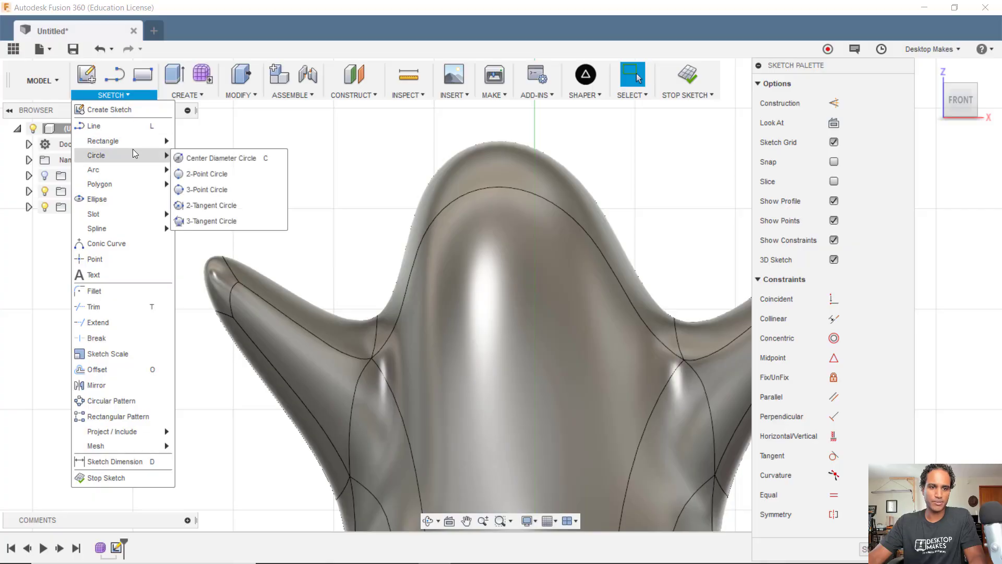
click(217, 159)
click(465, 248)
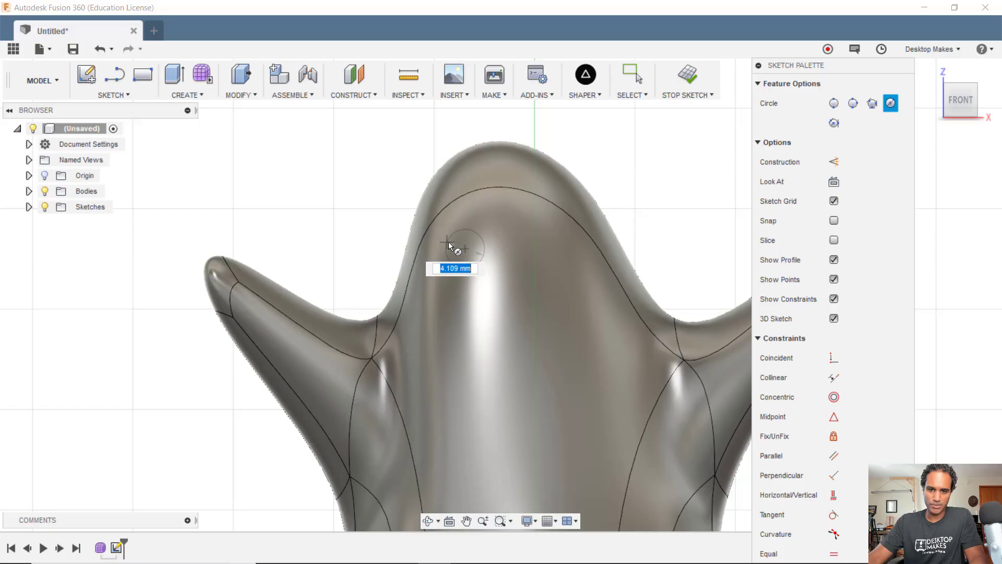
click(545, 238)
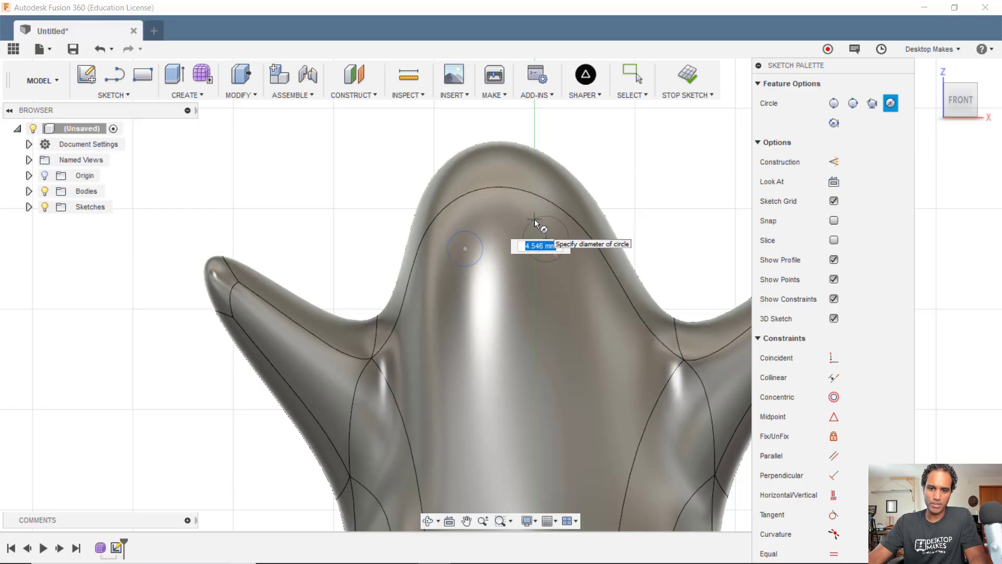
click(536, 220)
scroll(539, 228, up, 5)
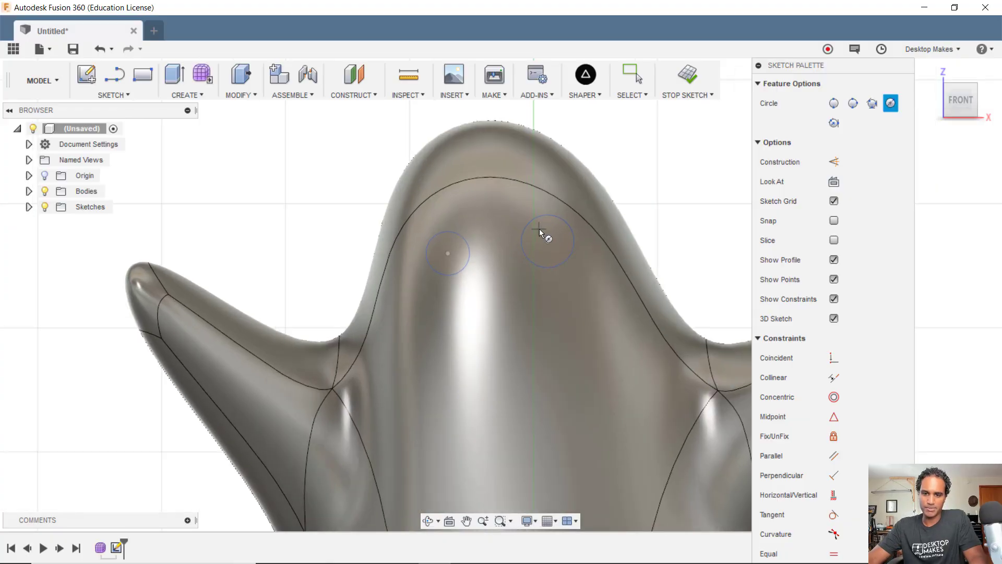
mouse_move(581, 283)
middle_down()
mouse_move(538, 391)
mouse_move(516, 365)
middle_up()
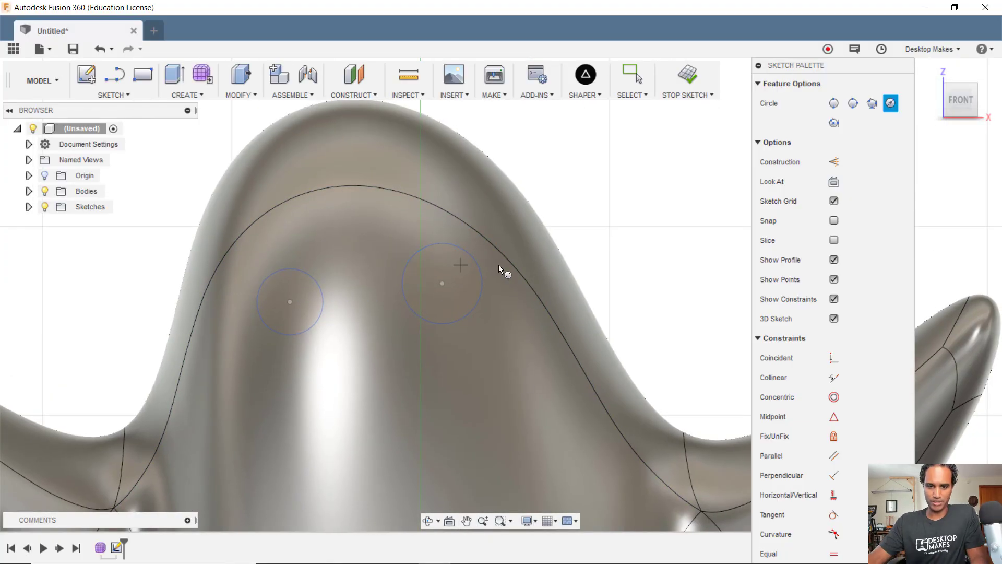
- Make the eye circles equal in size and level with each other, then move them higher
key(Escape)
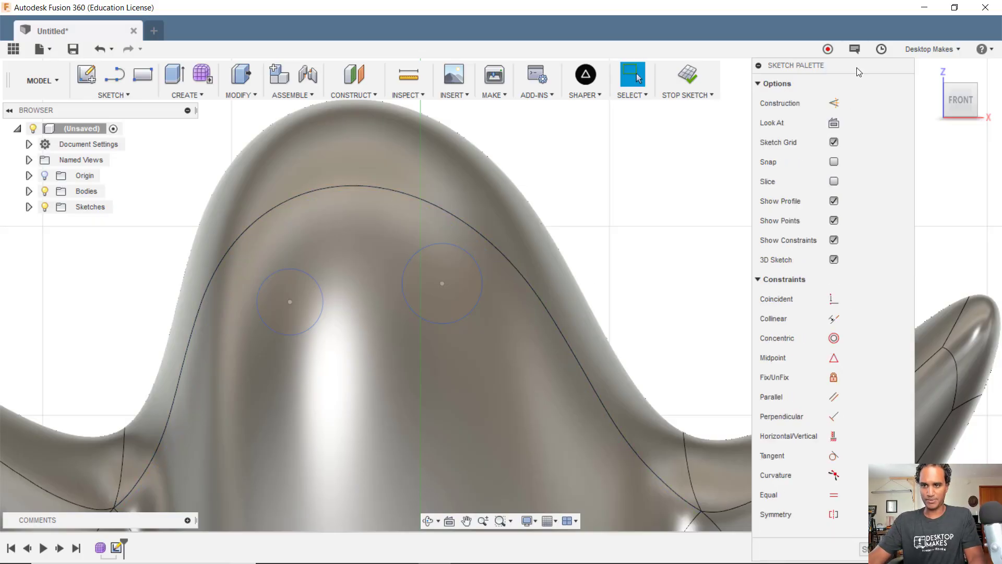
drag(863, 63, 865, 24)
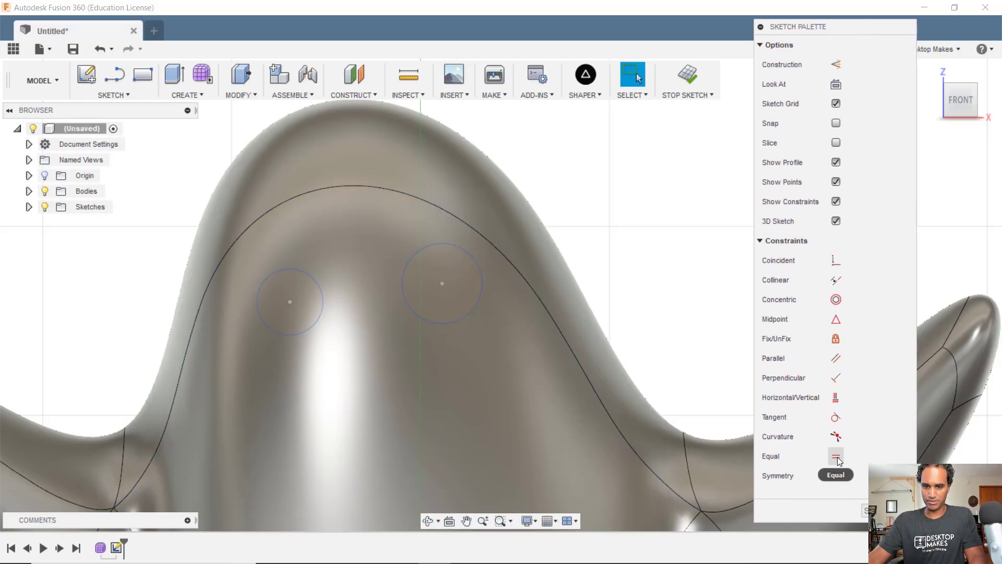
click(478, 298)
click(320, 285)
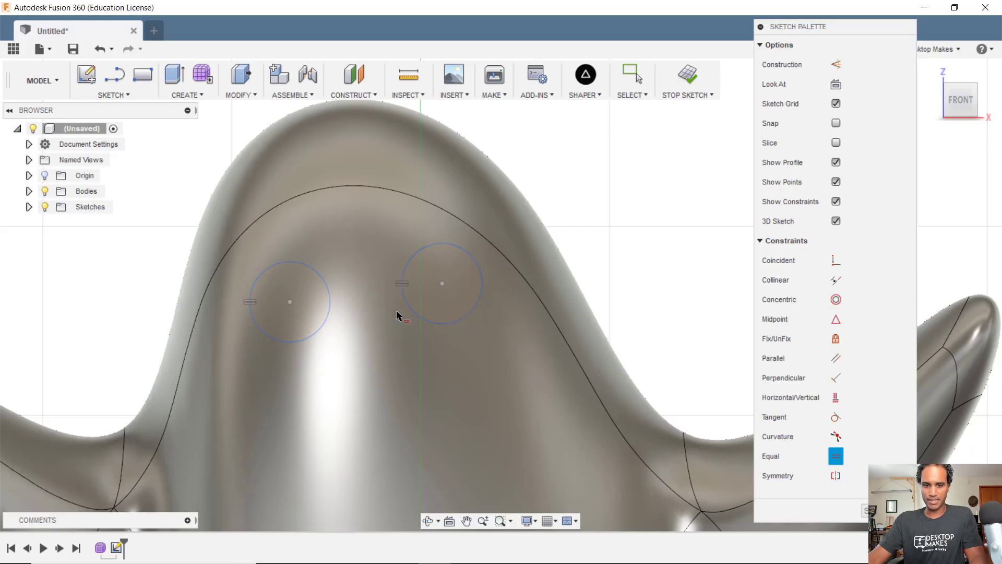
click(835, 398)
click(441, 284)
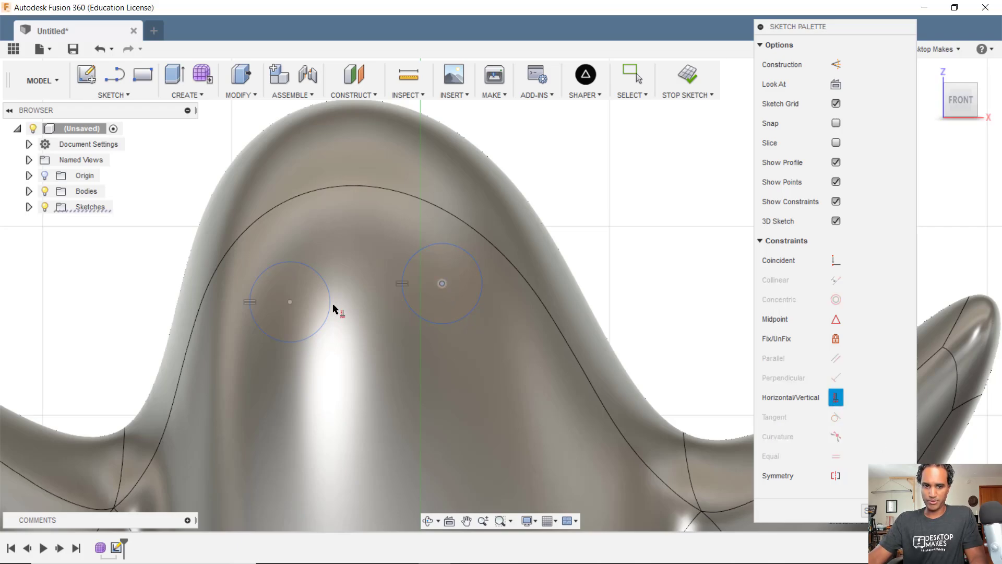
click(290, 302)
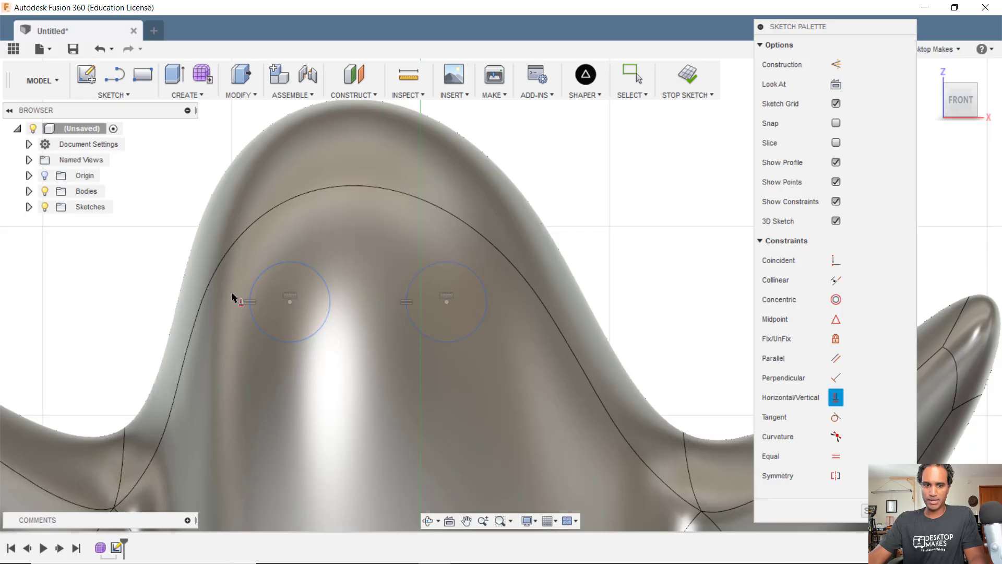
key(Escape)
mouse_move(447, 302)
mouse_down()
mouse_move(447, 273)
mouse_move(447, 331)
mouse_move(438, 264)
mouse_move(446, 305)
mouse_move(428, 302)
mouse_up()
key(Escape)
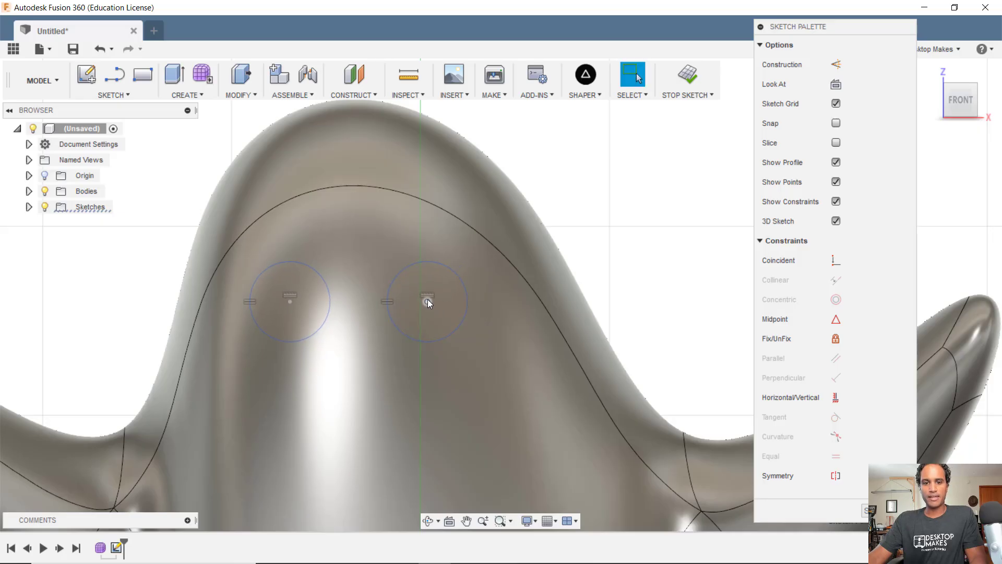
- Give the right eye a 4 mm diameter dimension and drag it beside the left eye
click(451, 270)
click(558, 197)
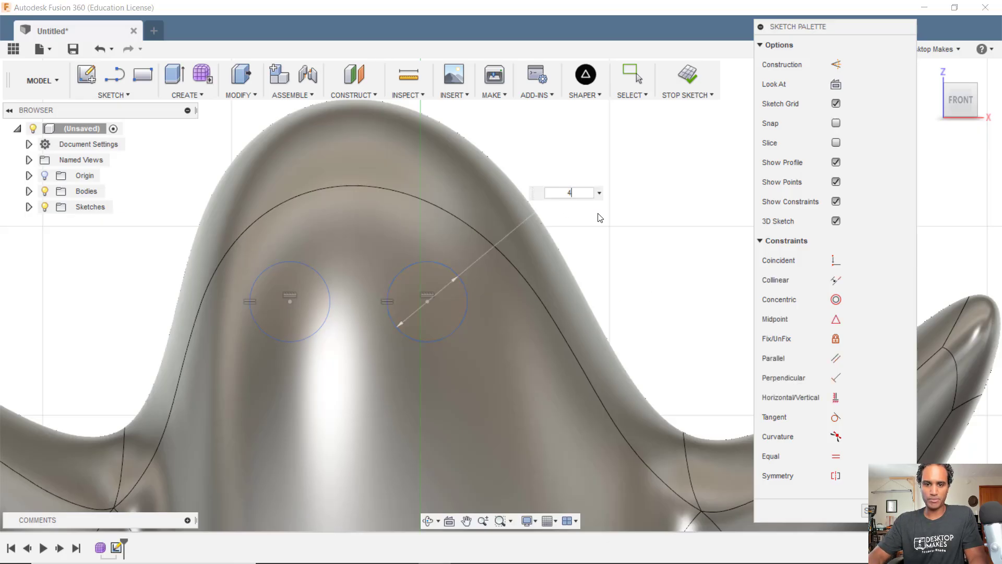
text(4)
key(Return)
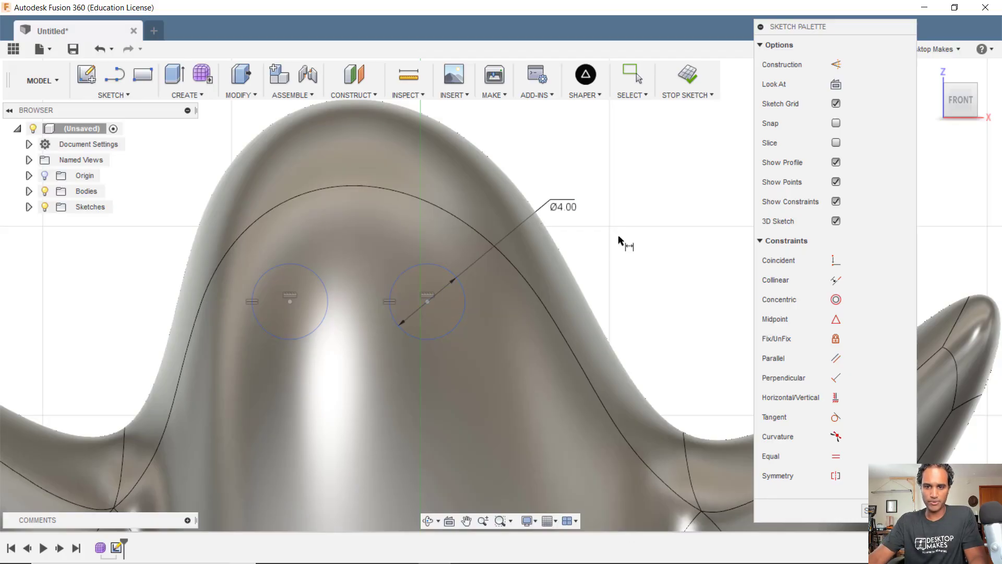
drag(429, 302, 569, 286)
drag(499, 289, 418, 279)
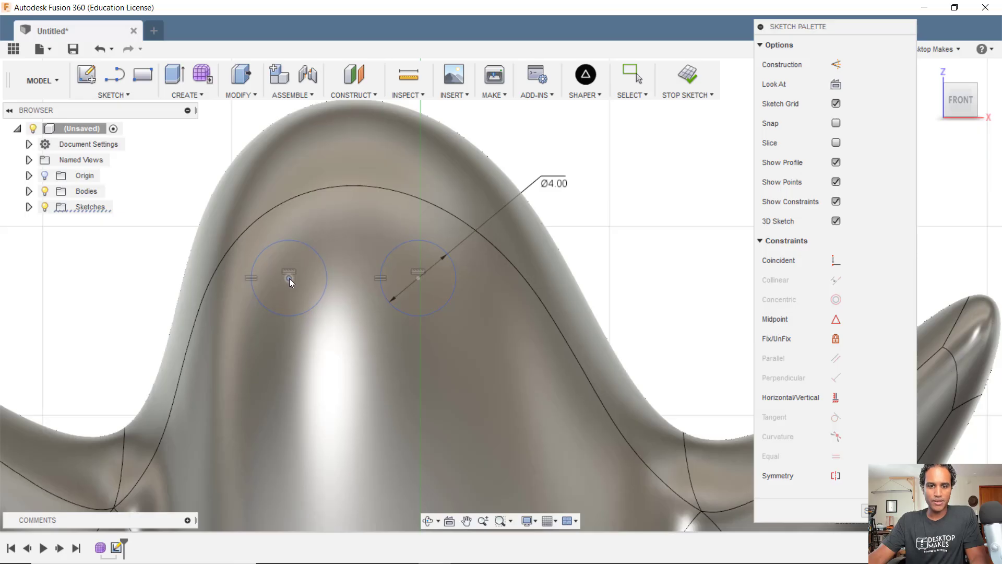
scroll(340, 380, up, 3)
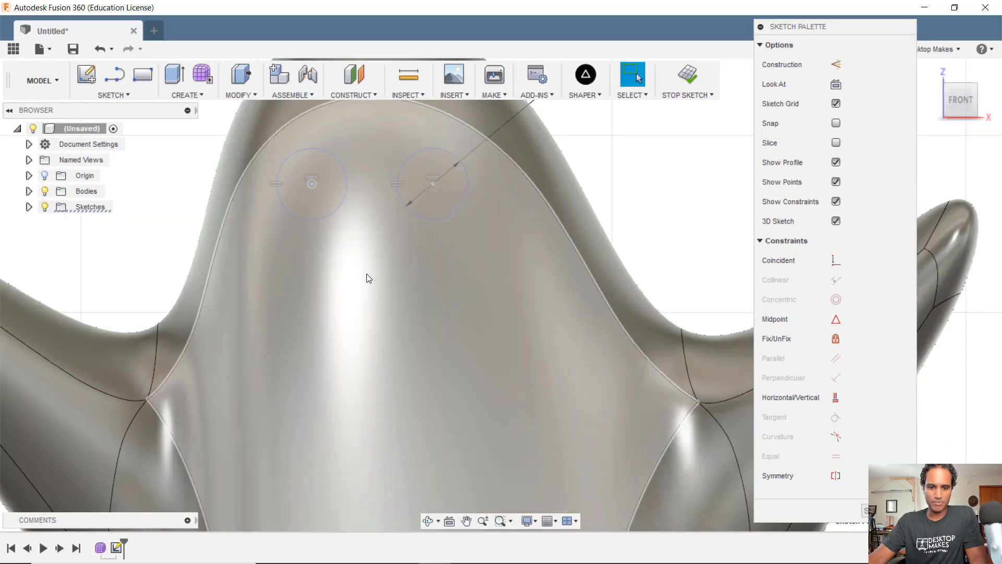
- Draw a 5 mm mouth circle centred below the eyes and finish the sketch
click(112, 93)
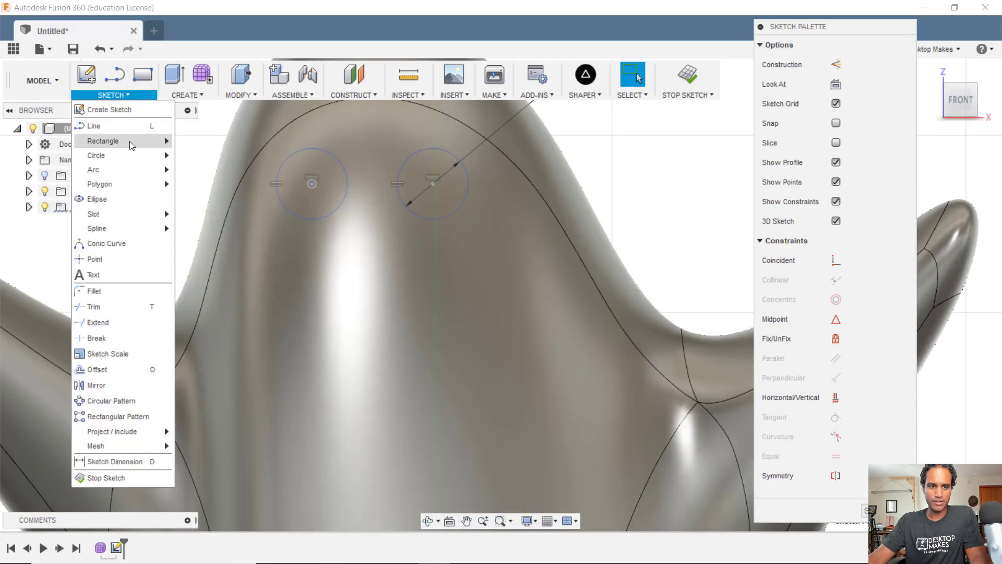
mouse_move(131, 154)
click(214, 157)
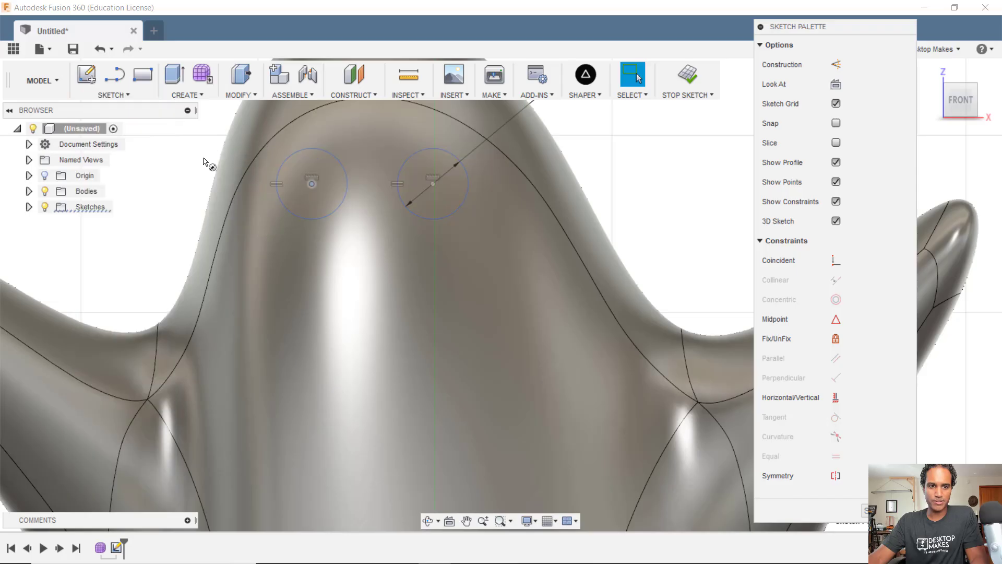
click(381, 291)
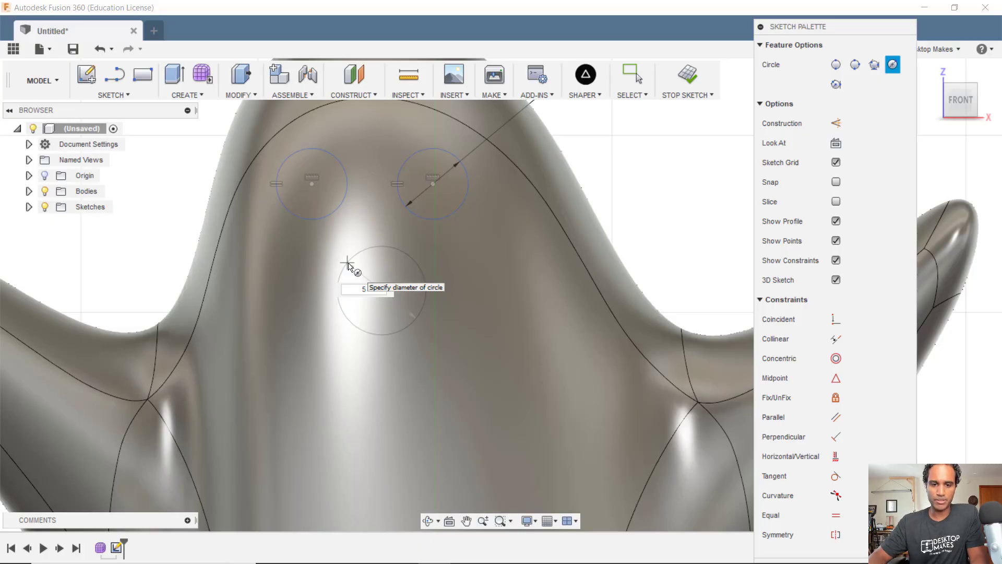
key(Return)
key(Escape)
scroll(590, 298, down, 2)
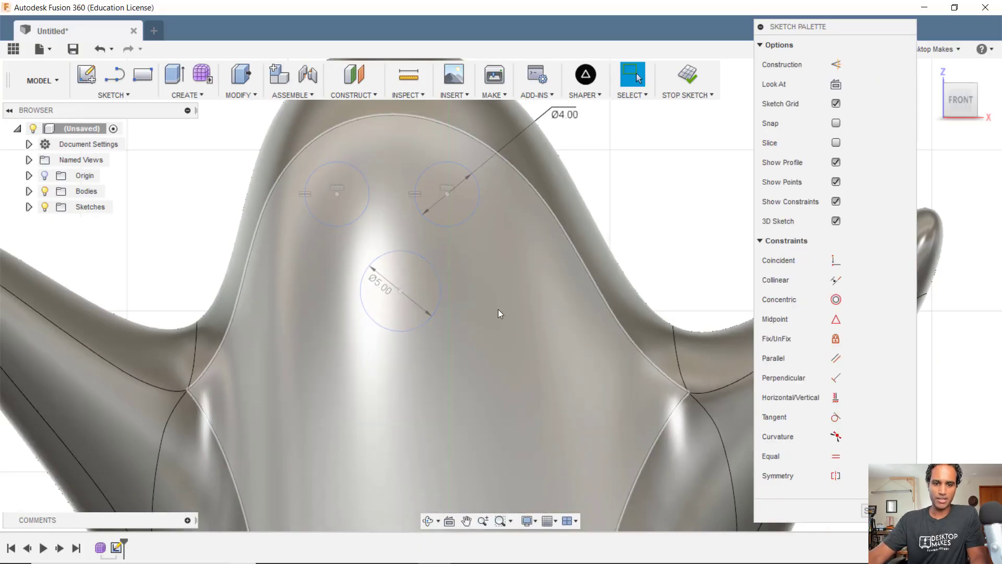
drag(417, 292, 411, 295)
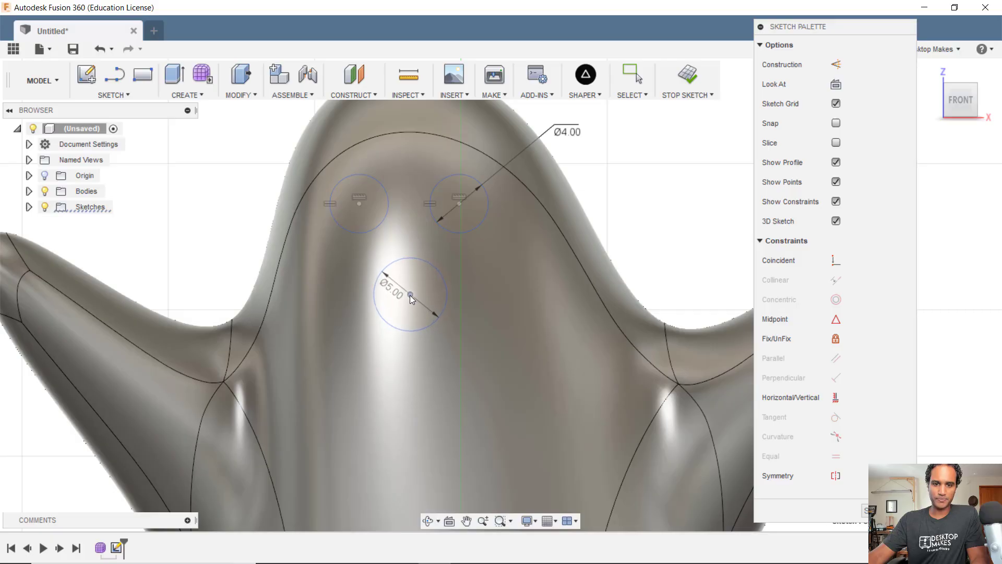
click(683, 79)
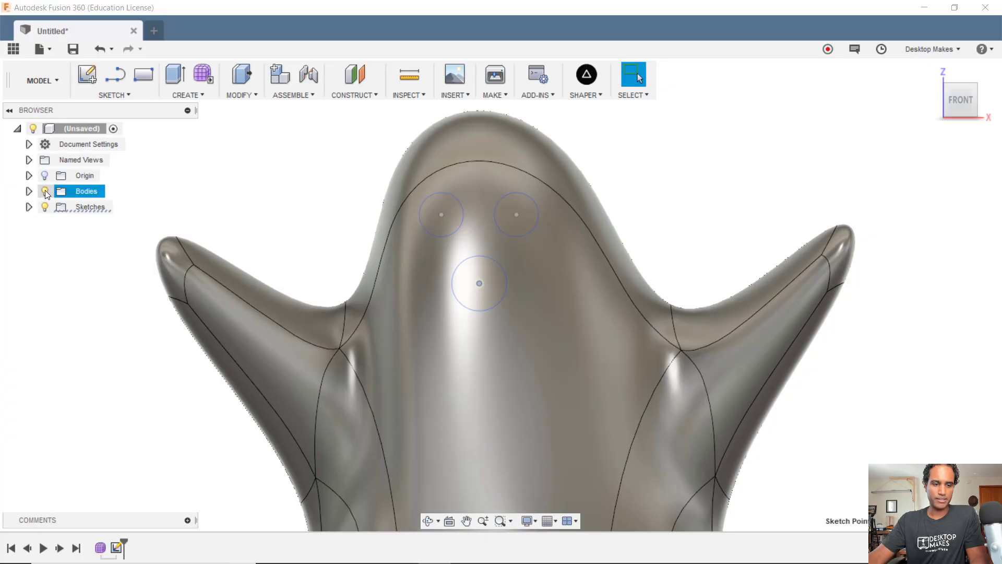
- Start an extrusion with the two eye circles and the mouth circle selected
click(45, 192)
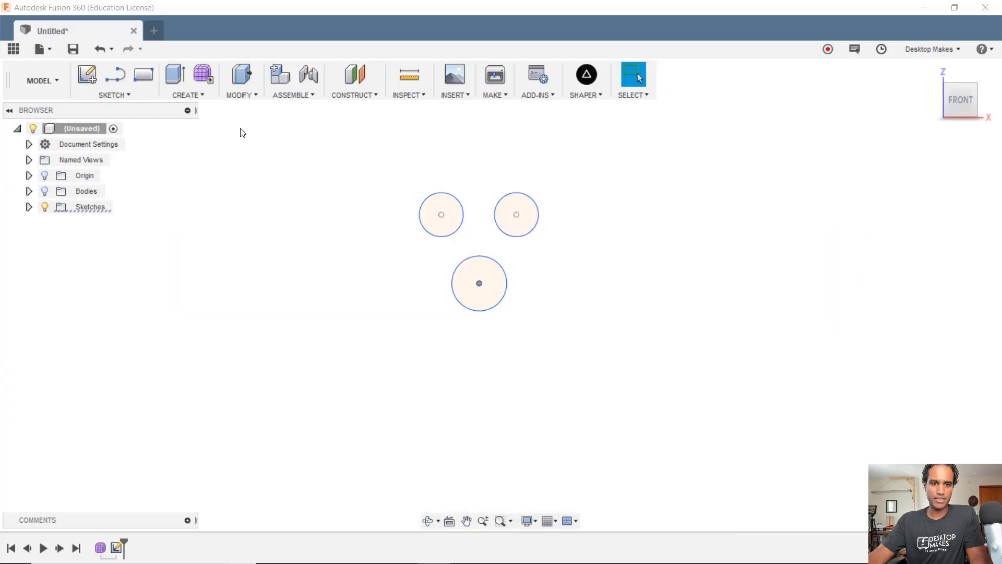
click(201, 96)
click(189, 140)
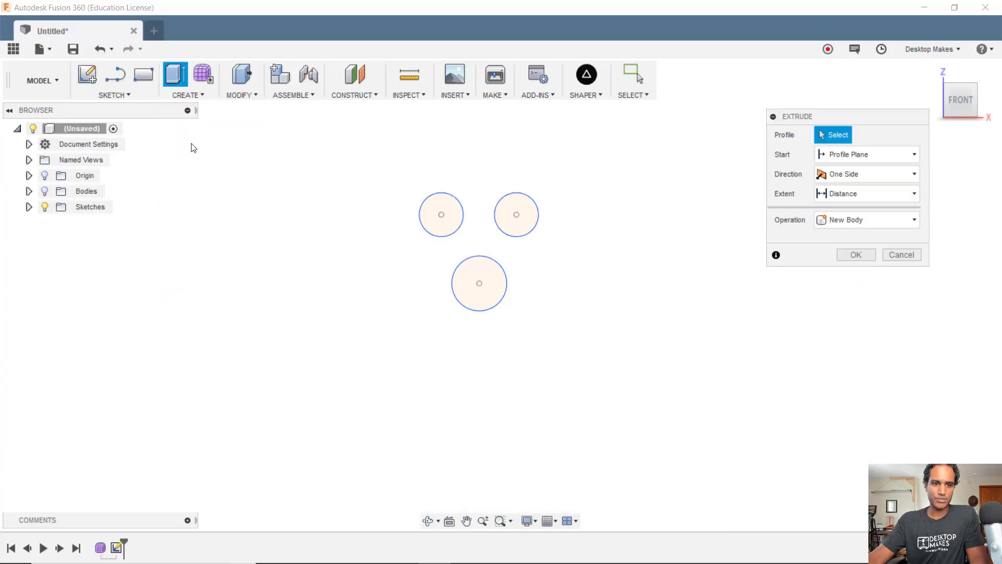
click(455, 223)
click(515, 225)
click(489, 291)
shift+middle_drag(621, 396, 589, 393)
- Extrude the three circles 35 mm back through the ghost as a Cut
click(46, 190)
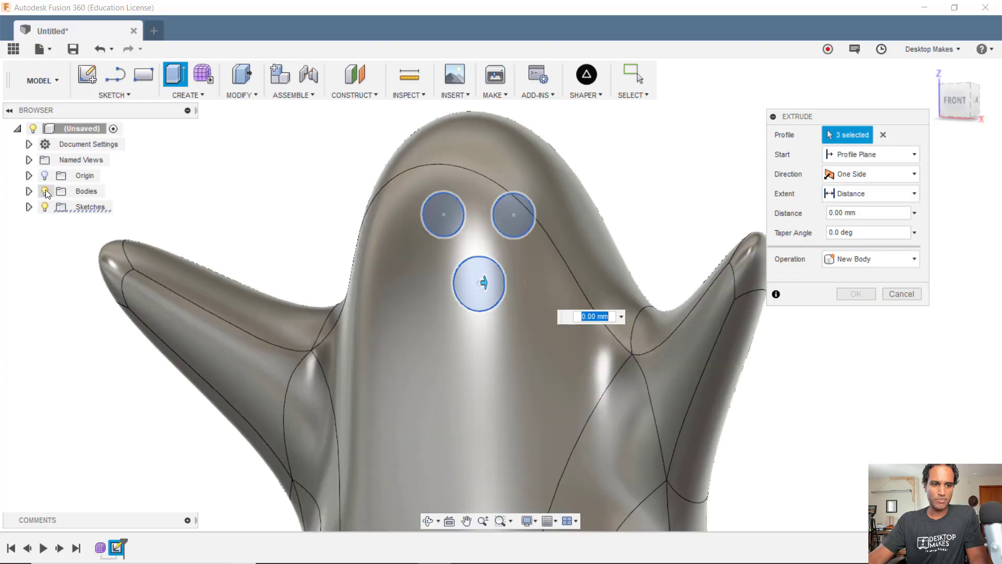
shift+middle_drag(564, 300, 502, 292)
drag(540, 248, 273, 331)
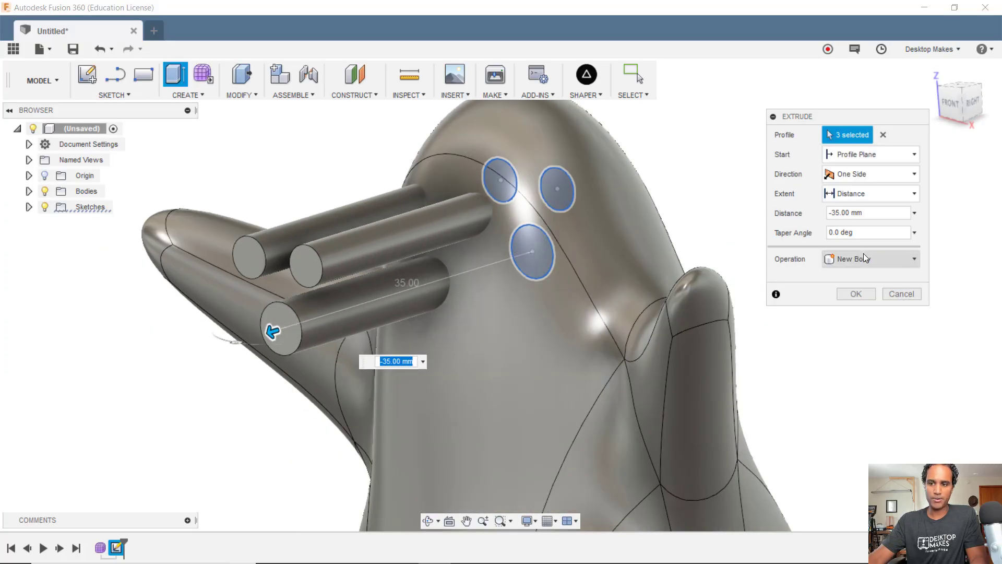
click(866, 258)
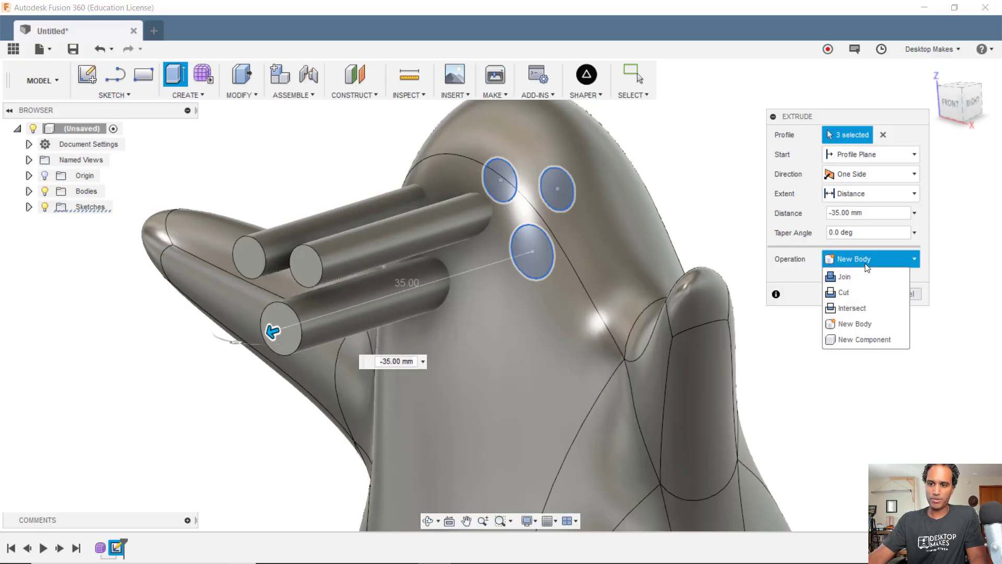
click(863, 290)
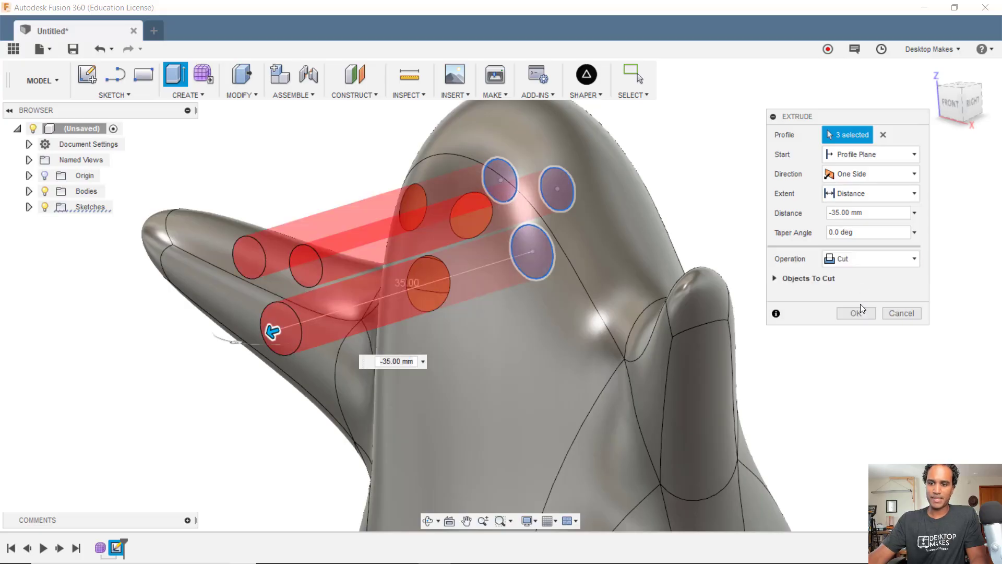
click(856, 313)
scroll(859, 327, down, 5)
shift+middle_drag(859, 327, 794, 285)
- Thicken the ghost surface by 0.8 mm into a solid body
click(196, 94)
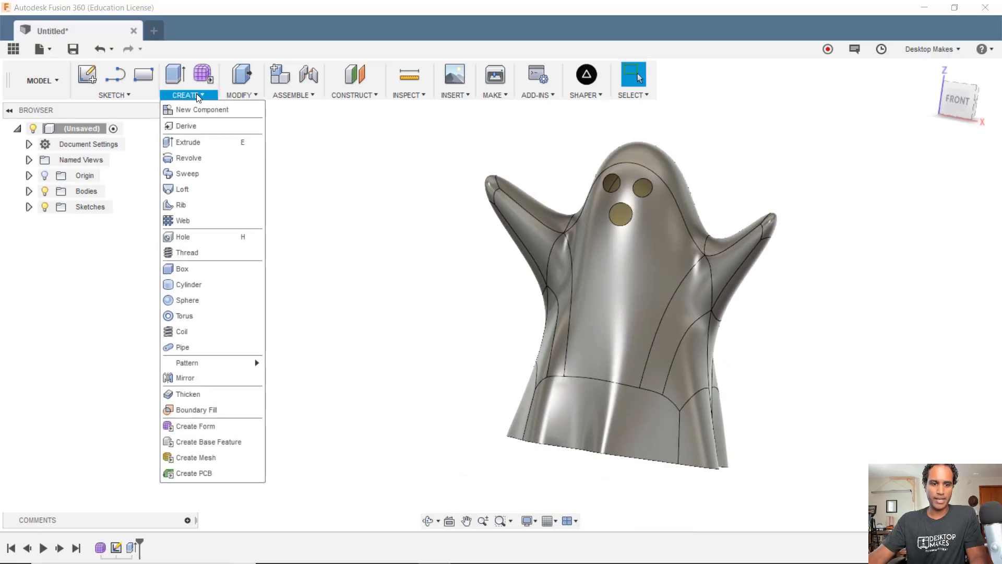
click(186, 398)
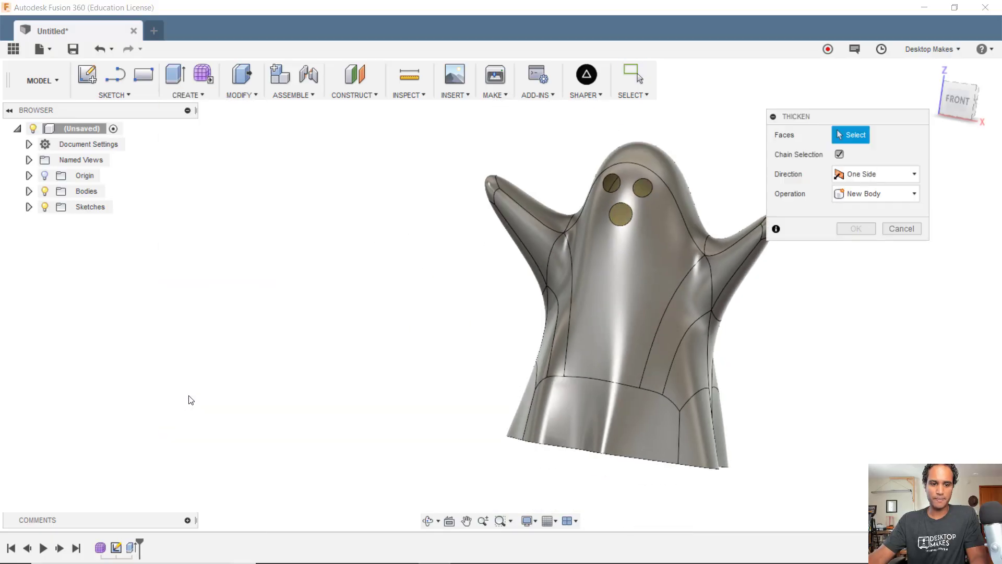
click(626, 278)
middle_drag(427, 271, 249, 273)
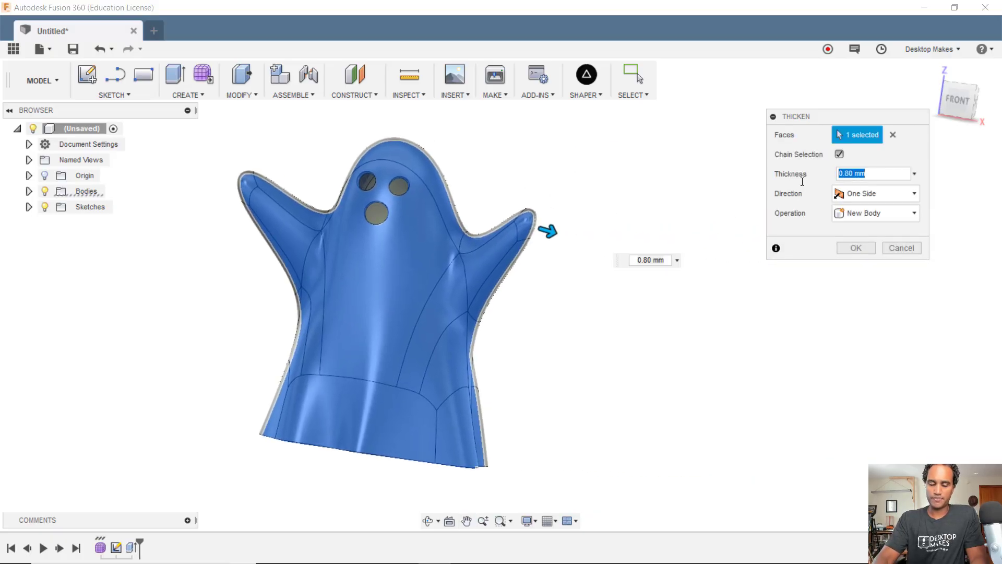
text(0.8)
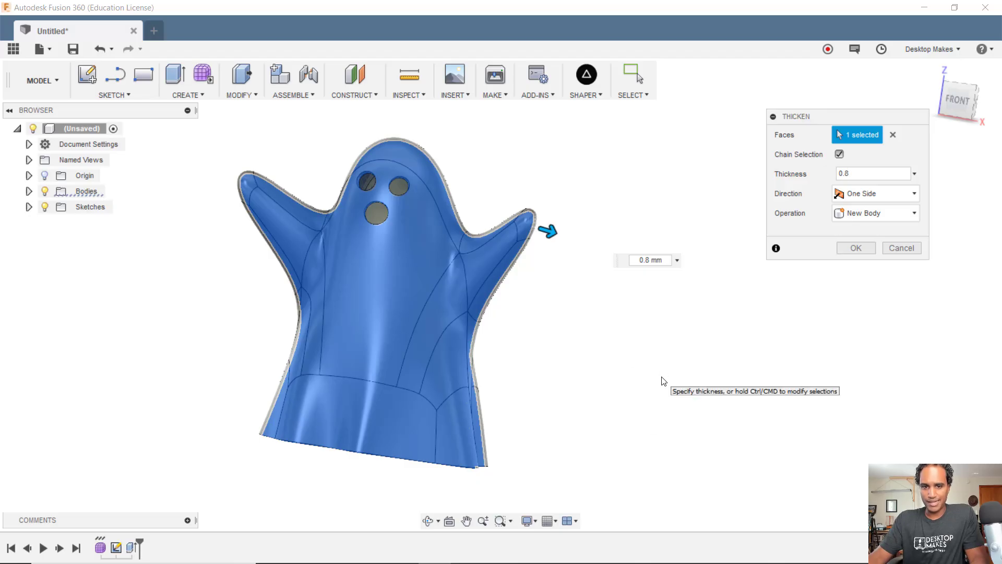
shift+middle_drag(532, 173, 600, 207)
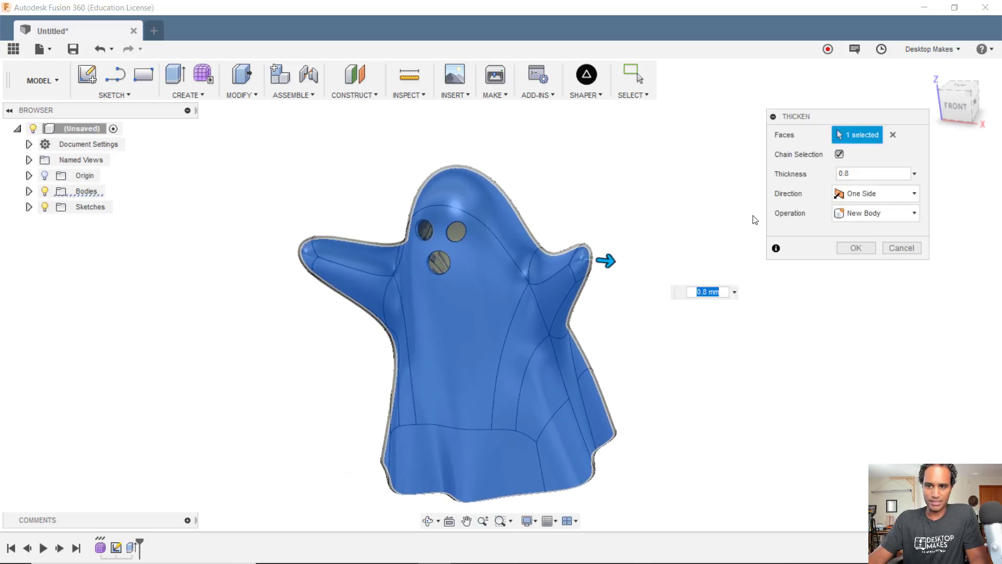
click(866, 250)
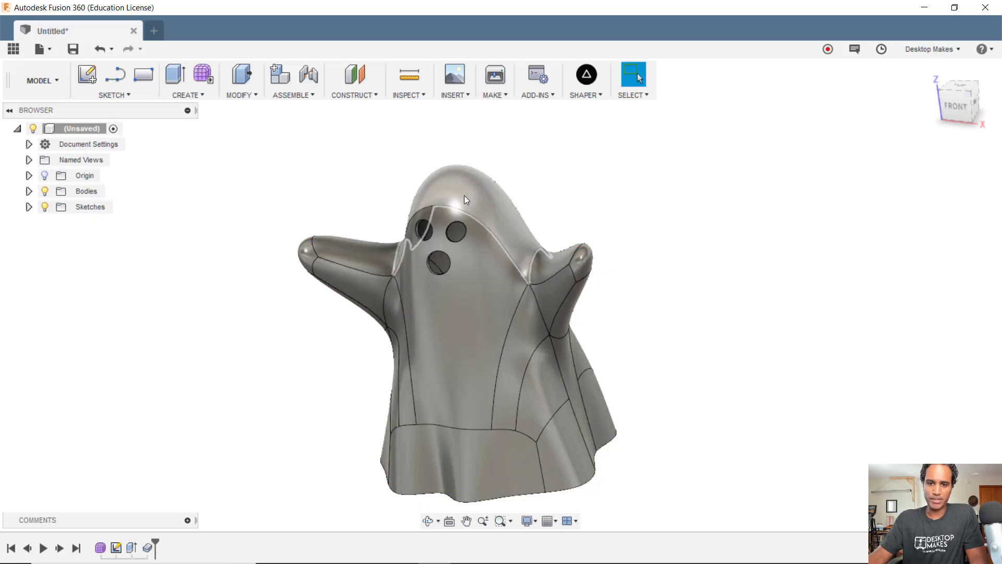
scroll(464, 196, up, 3)
shift+middle_drag(537, 183, 662, 134)
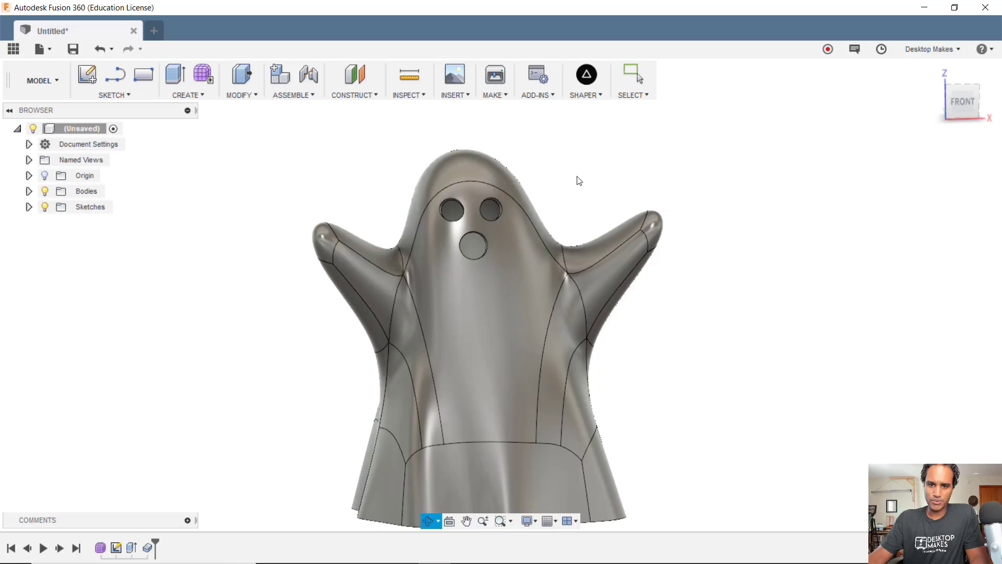
shift+middle_drag(578, 175, 480, 180)
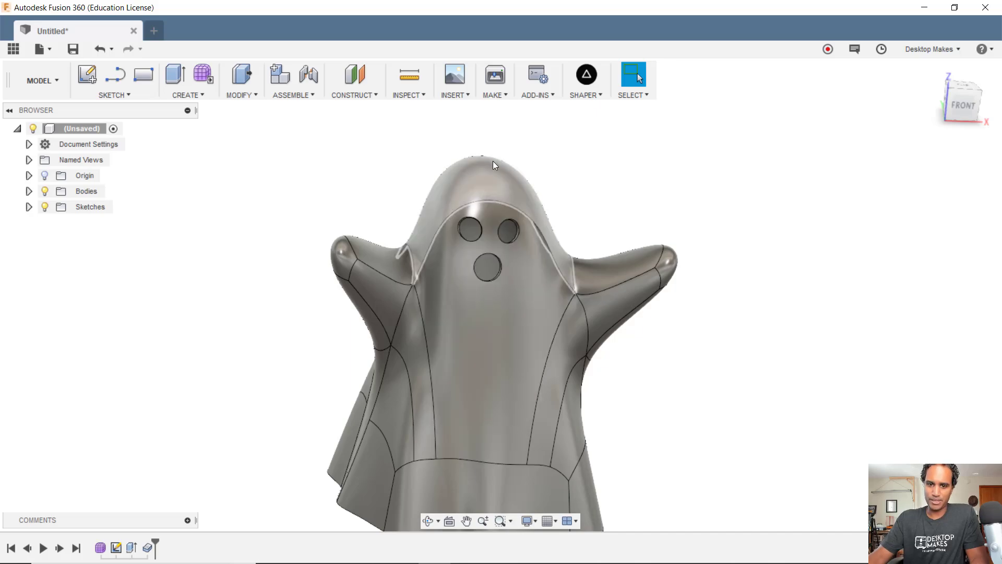
shift+middle_drag(579, 219, 701, 275)
- Orbit the model to inspect the ghost's hollow underside
shift+middle_drag(767, 331, 335, 381)
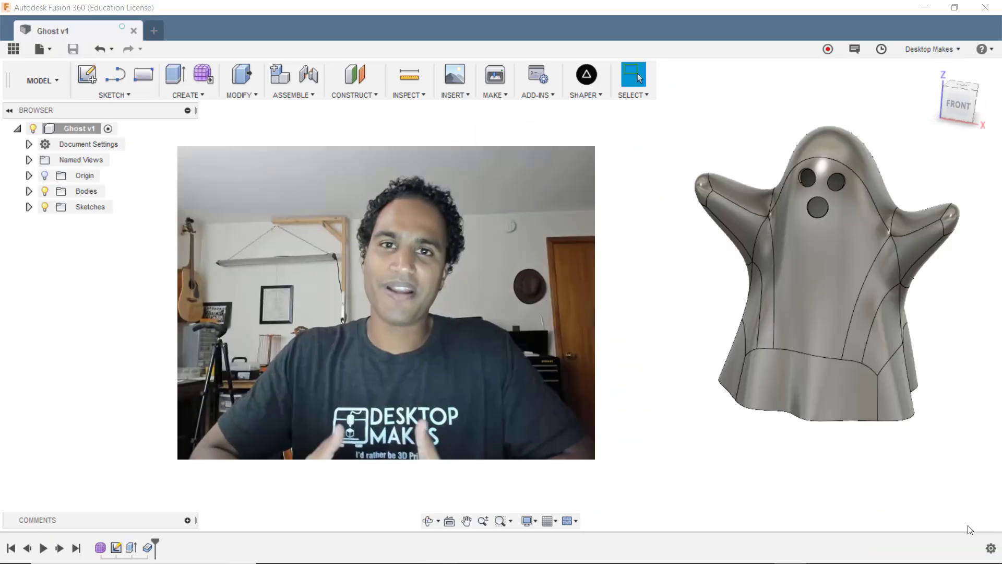